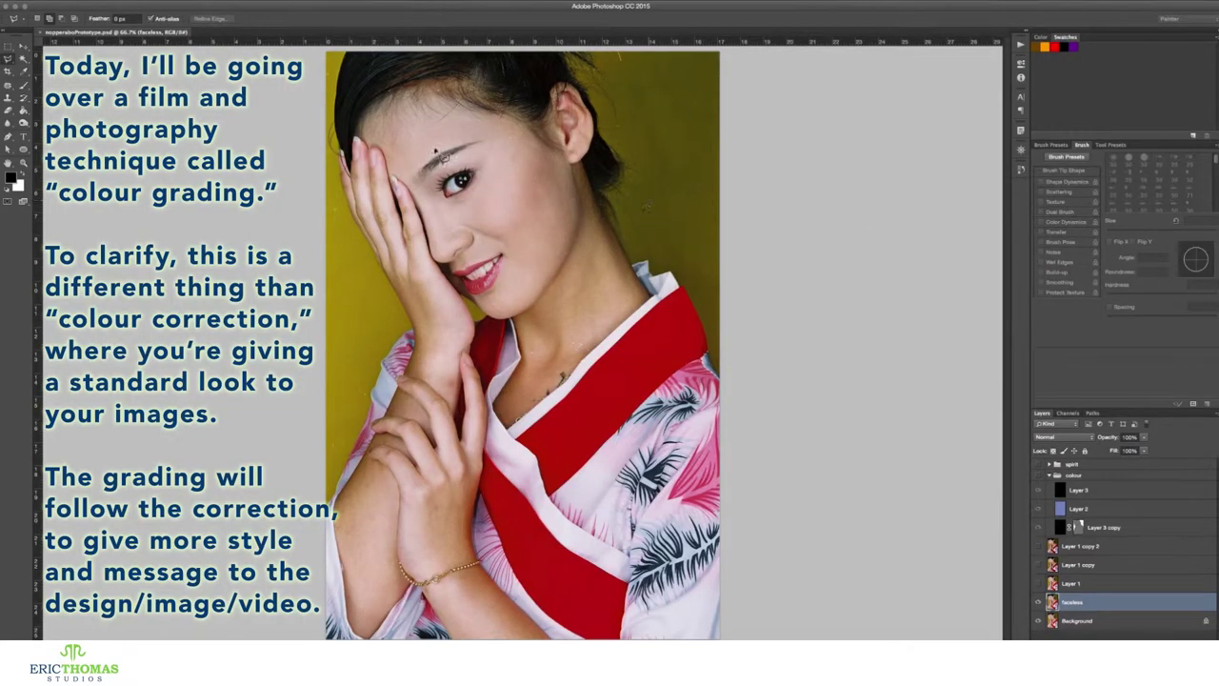
# - Zoom in on the uncovered eye and trace a freehand Lasso outline around it
pyautogui.scroll(3, 441, 196)
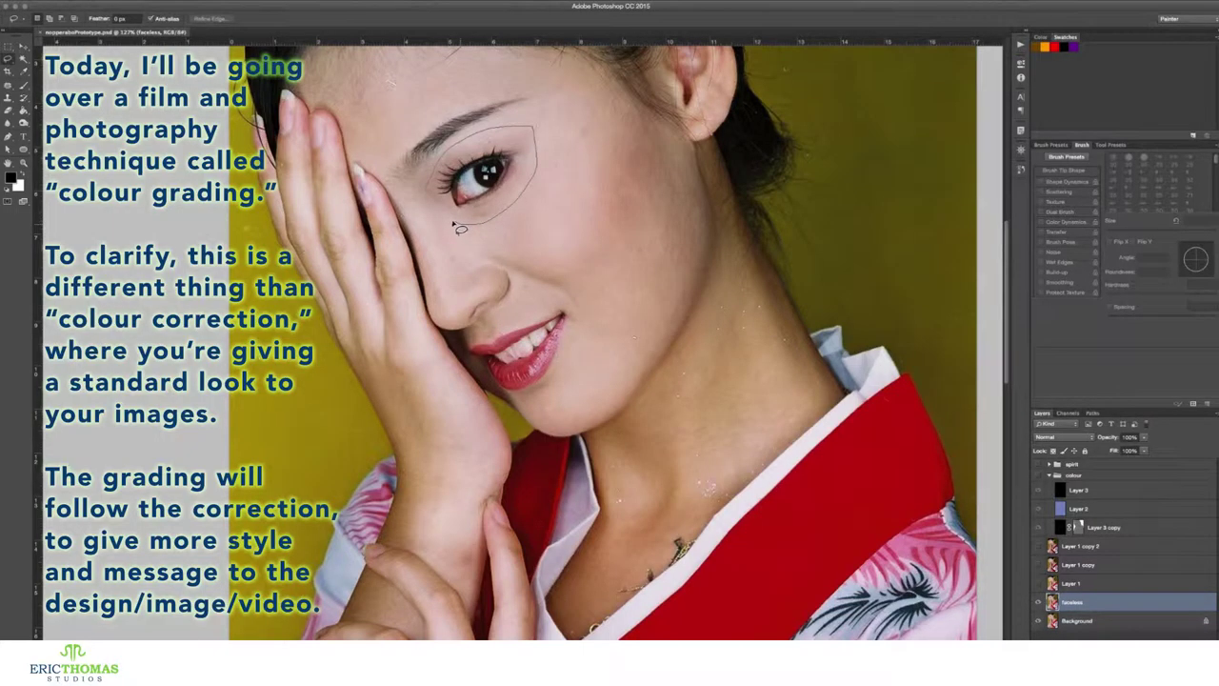
pyautogui.moveTo(448, 220); pyautogui.dragTo(444, 215)
# - Patch the selected eye and its leftover outline over with surrounding skin
pyautogui.click(27, 93)
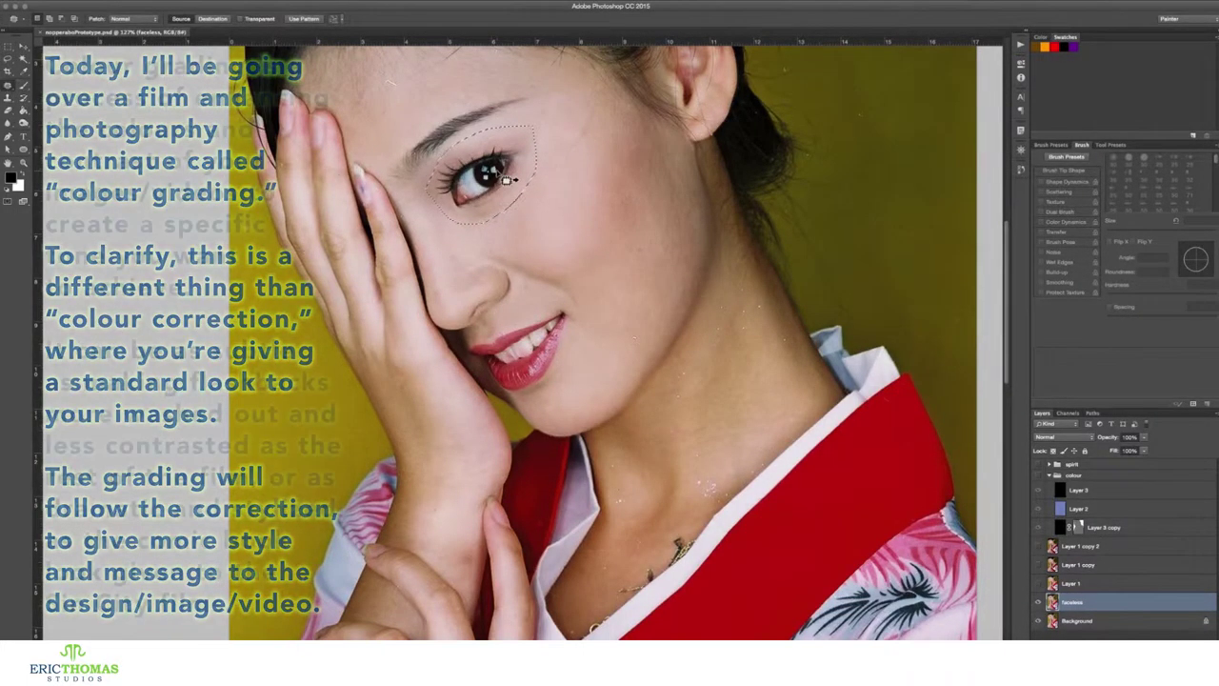
pyautogui.moveTo(504, 179); pyautogui.dragTo(589, 205)
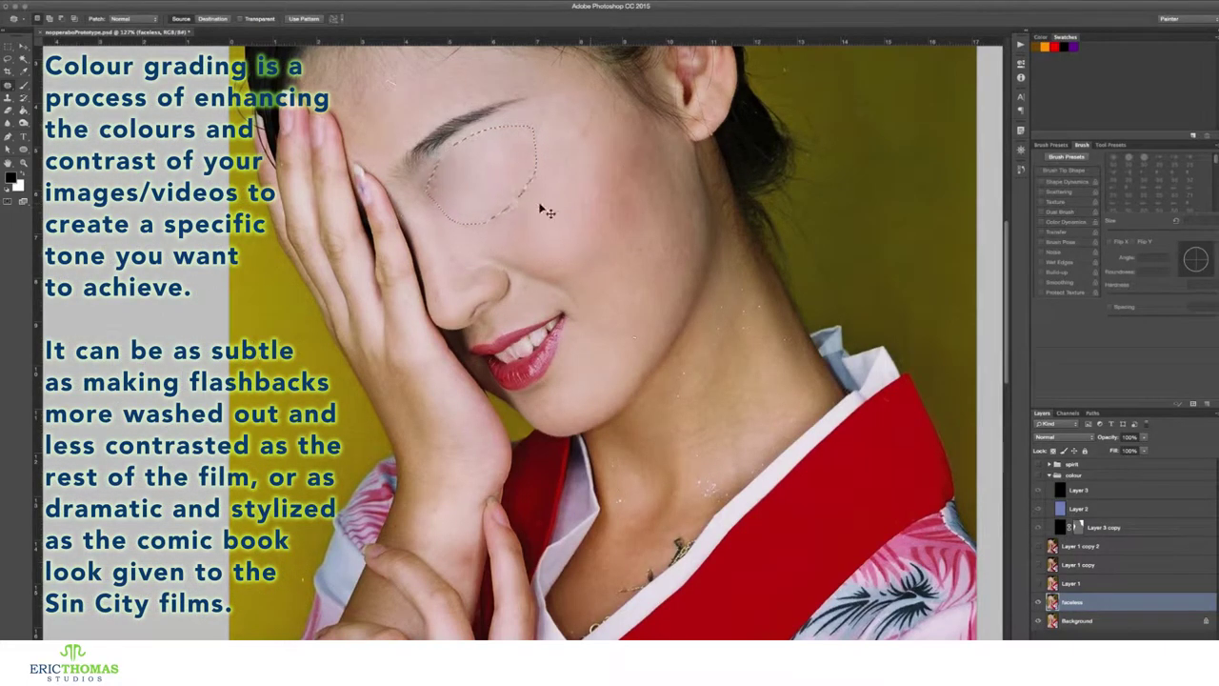
pyautogui.hotkey('ctrl', 'd')
pyautogui.moveTo(456, 197); pyautogui.dragTo(447, 152)
pyautogui.hotkey('ctrl', 'd')
pyautogui.moveTo(509, 204); pyautogui.dragTo(485, 226)
pyautogui.hotkey('ctrl', 'd')
# - Spot-heal the white specks and a stray hair on her neck
pyautogui.click(9, 84)
pyautogui.click(48, 83)
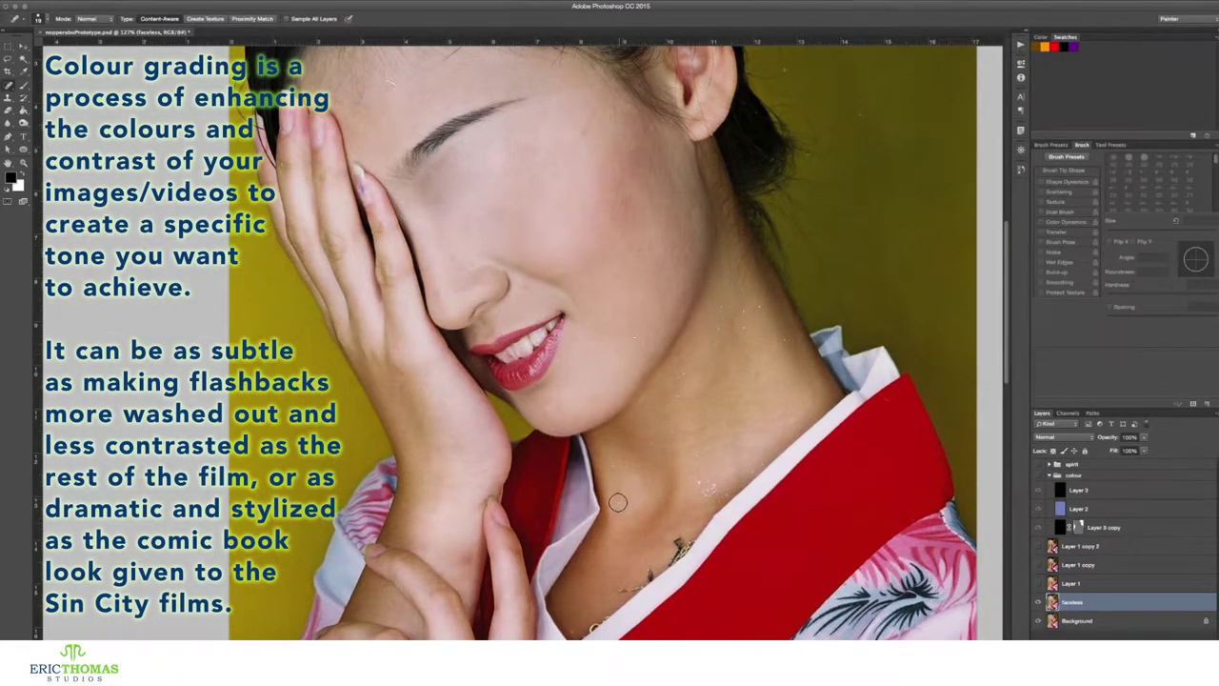
pyautogui.moveTo(696, 483); pyautogui.dragTo(710, 495)
pyautogui.click(705, 311)
pyautogui.moveTo(772, 332); pyautogui.dragTo(798, 353)
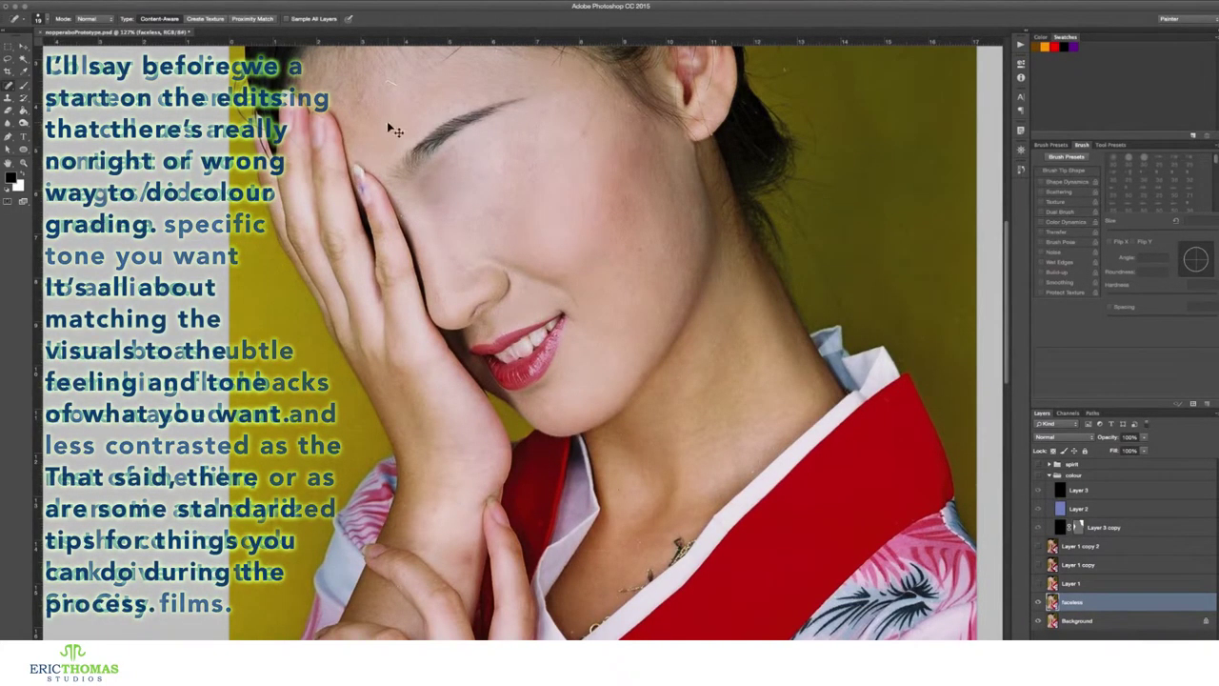
pyautogui.scroll(-5, 688, 298)
pyautogui.scroll(-1, 581, 409)
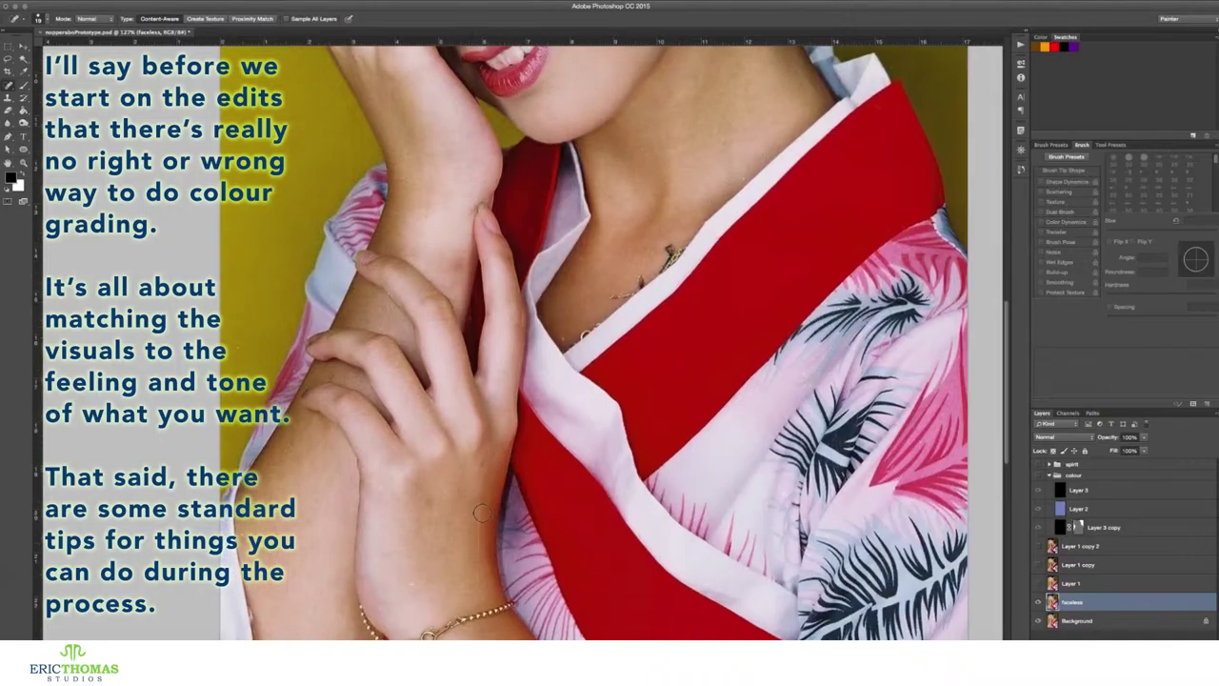
pyautogui.scroll(-1, 481, 526)
pyautogui.scroll(-1, 443, 498)
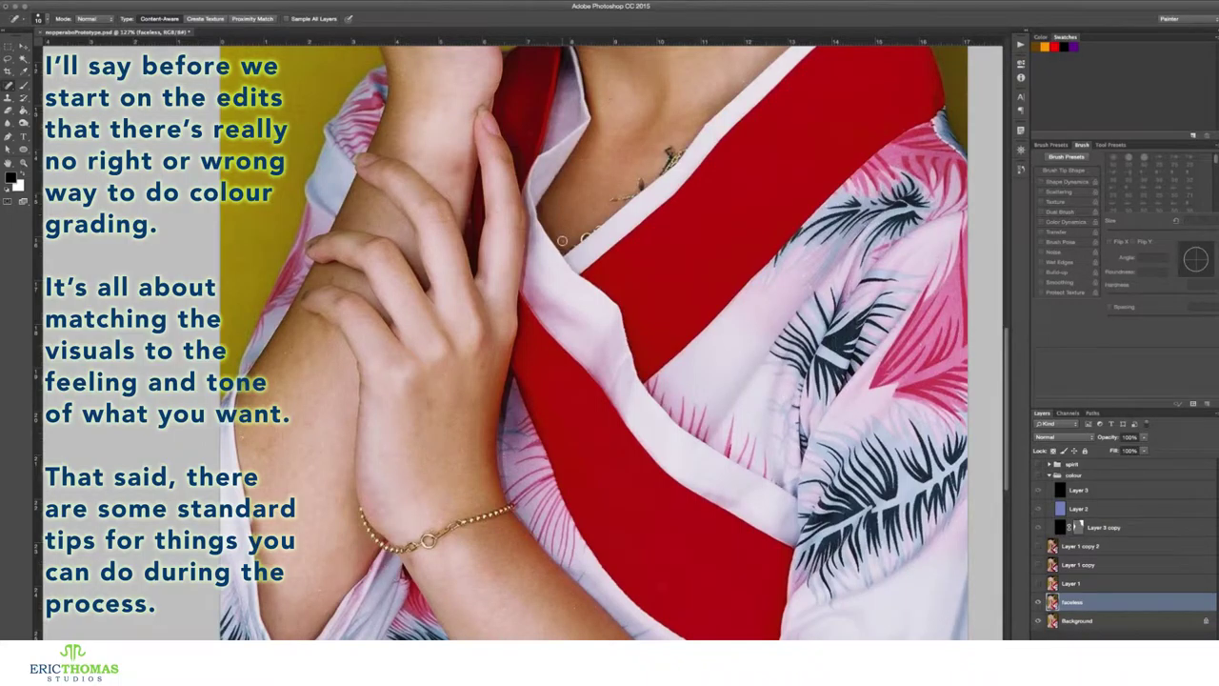
pyautogui.scroll(-1, 524, 357)
pyautogui.scroll(-4, 562, 376)
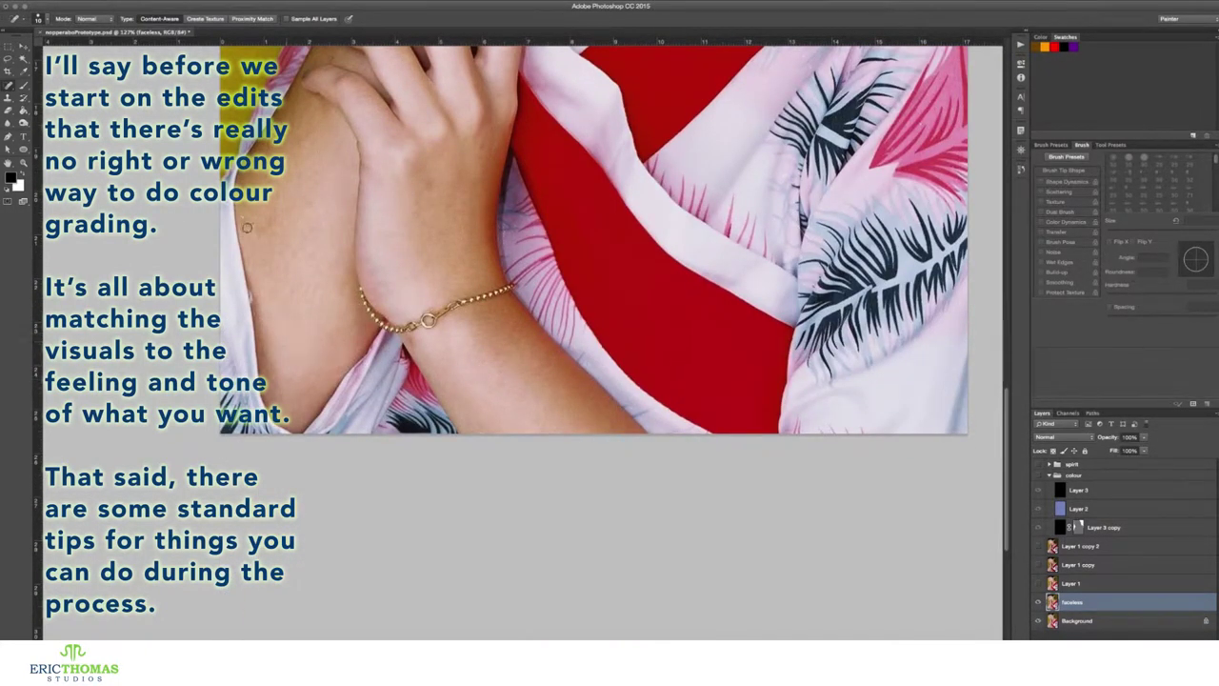
pyautogui.scroll(3, 287, 289)
pyautogui.scroll(5, 473, 351)
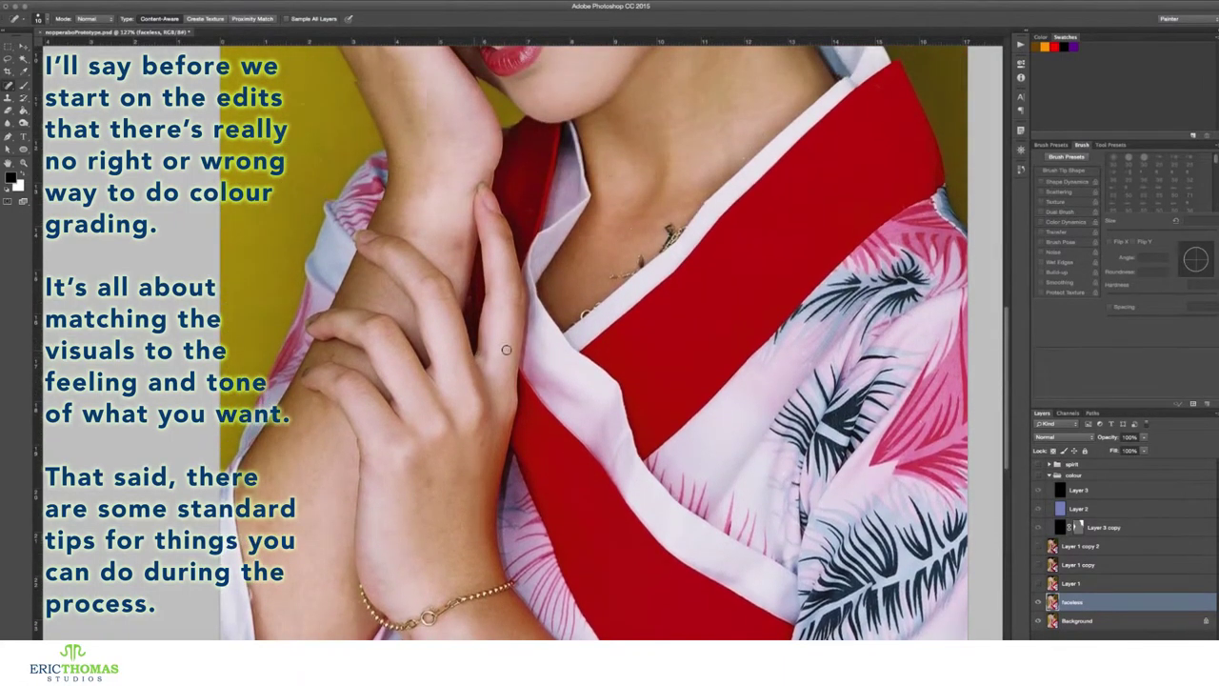
pyautogui.scroll(2, 667, 286)
pyautogui.hscroll(2, 667, 286)
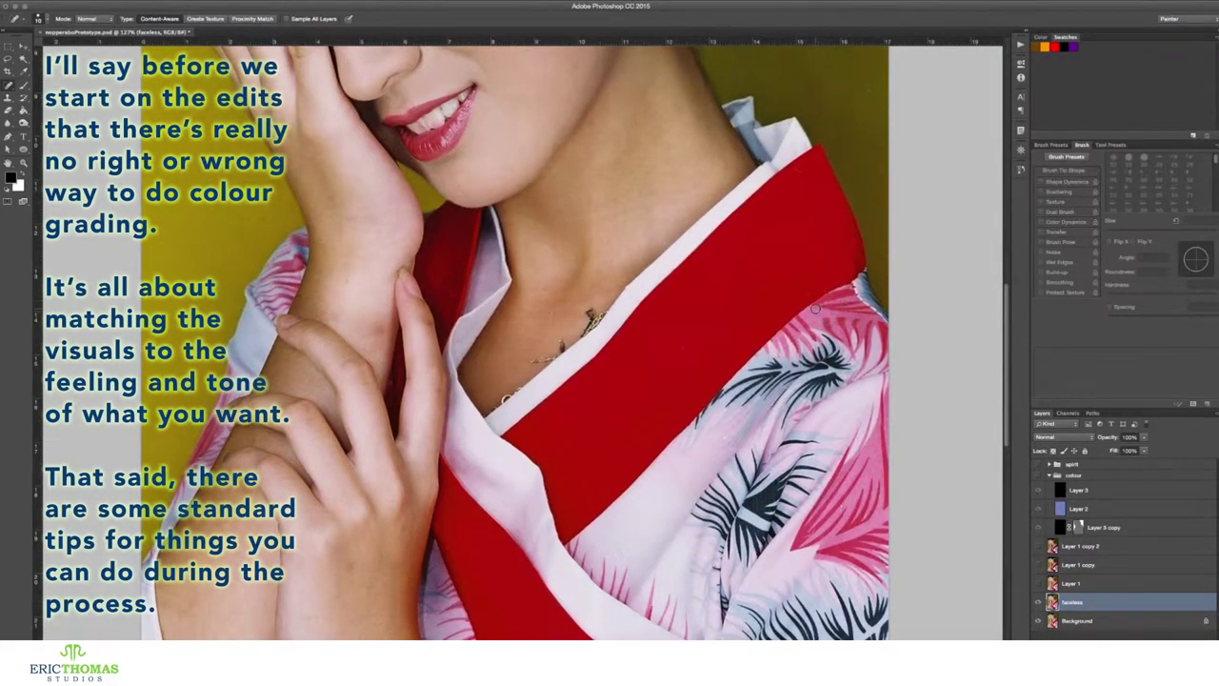
pyautogui.scroll(2, 815, 307)
pyautogui.scroll(3, 815, 308)
pyautogui.scroll(5, 759, 189)
pyautogui.hscroll(-1, 760, 189)
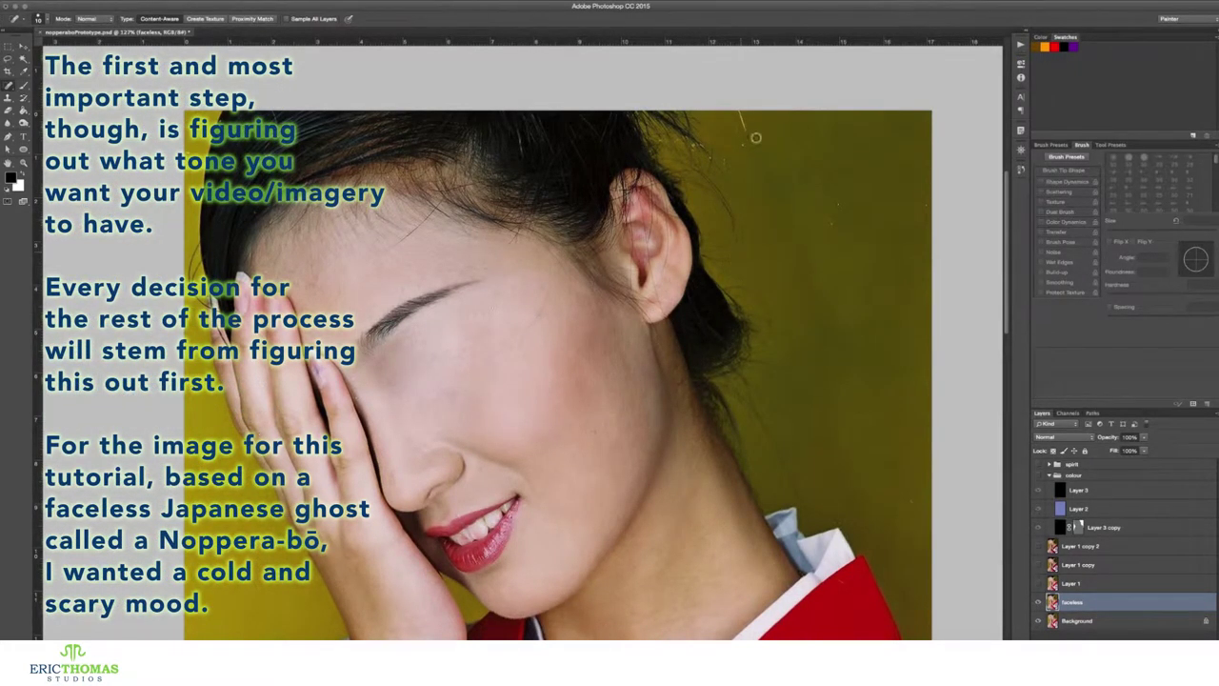
# - Spot-heal stray hair strands beside the head and leftover marks where the eye was
pyautogui.moveTo(740, 133); pyautogui.dragTo(737, 128)
pyautogui.moveTo(828, 225); pyautogui.dragTo(836, 191)
pyautogui.scroll(-3, 733, 238)
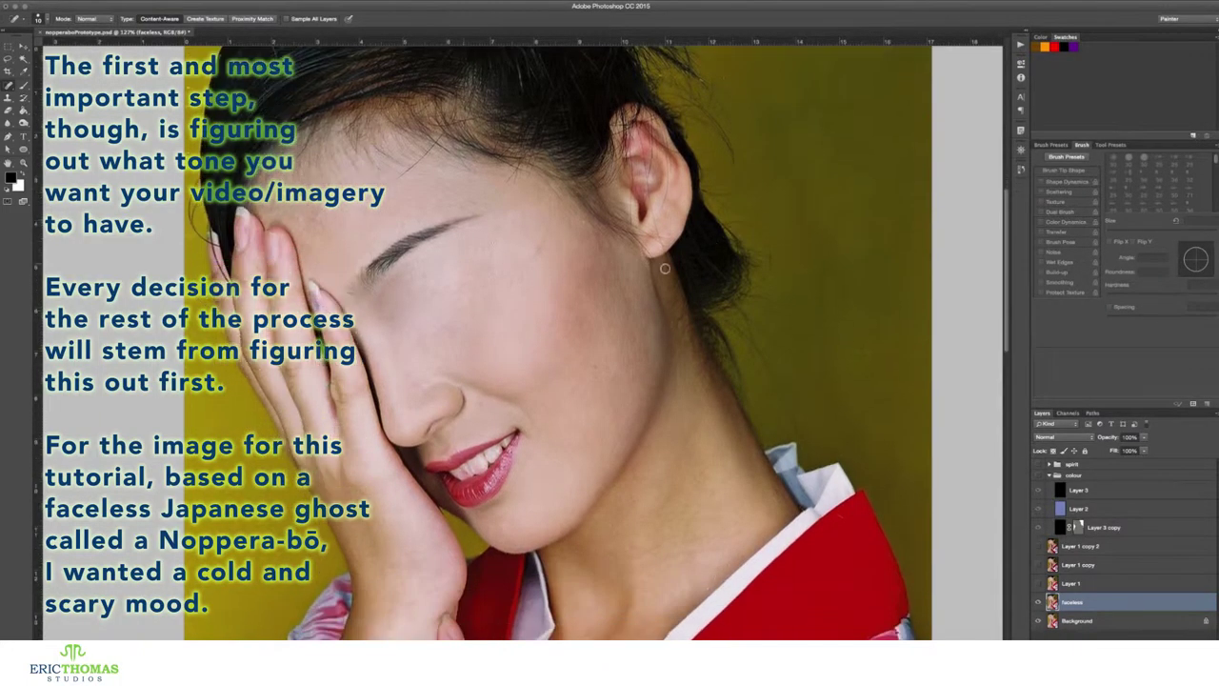
pyautogui.moveTo(410, 256); pyautogui.dragTo(380, 296)
# - Switch briefly to the Patch tool and back to Spot Healing, then duplicate the faceless layer
pyautogui.rightClick(12, 92)
pyautogui.click(92, 102)
pyautogui.scroll(-5, 430, 307)
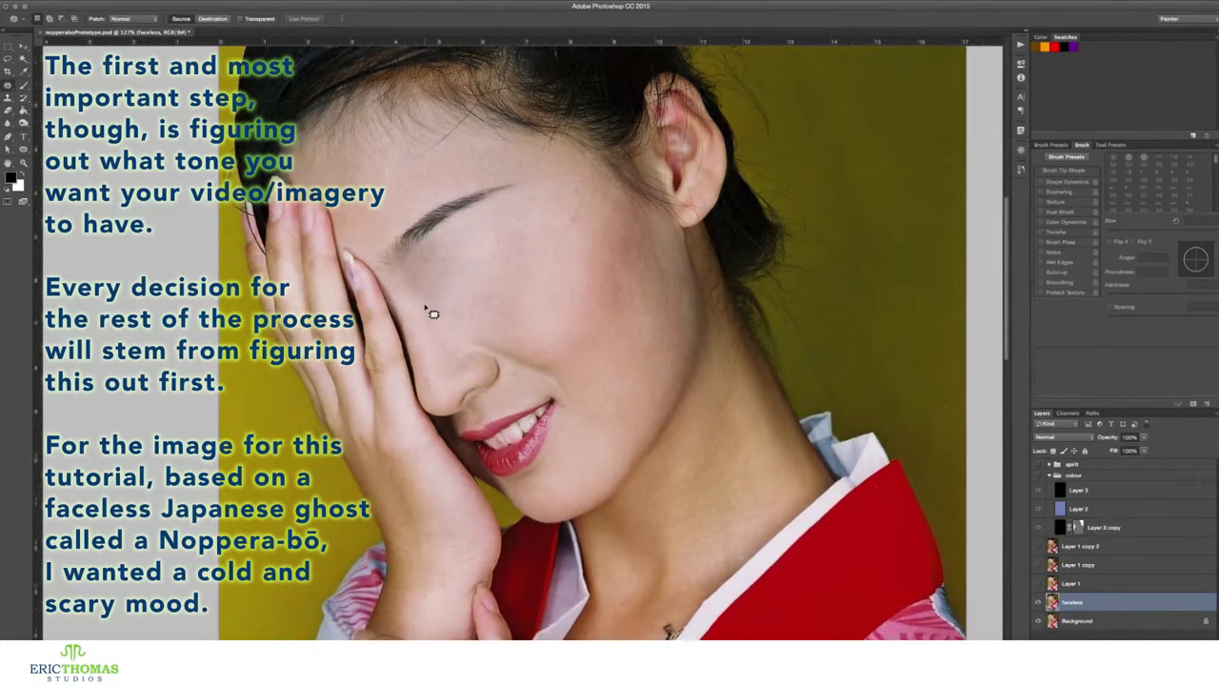
pyautogui.scroll(-1, 432, 312)
pyautogui.rightClick(9, 95)
pyautogui.click(86, 83)
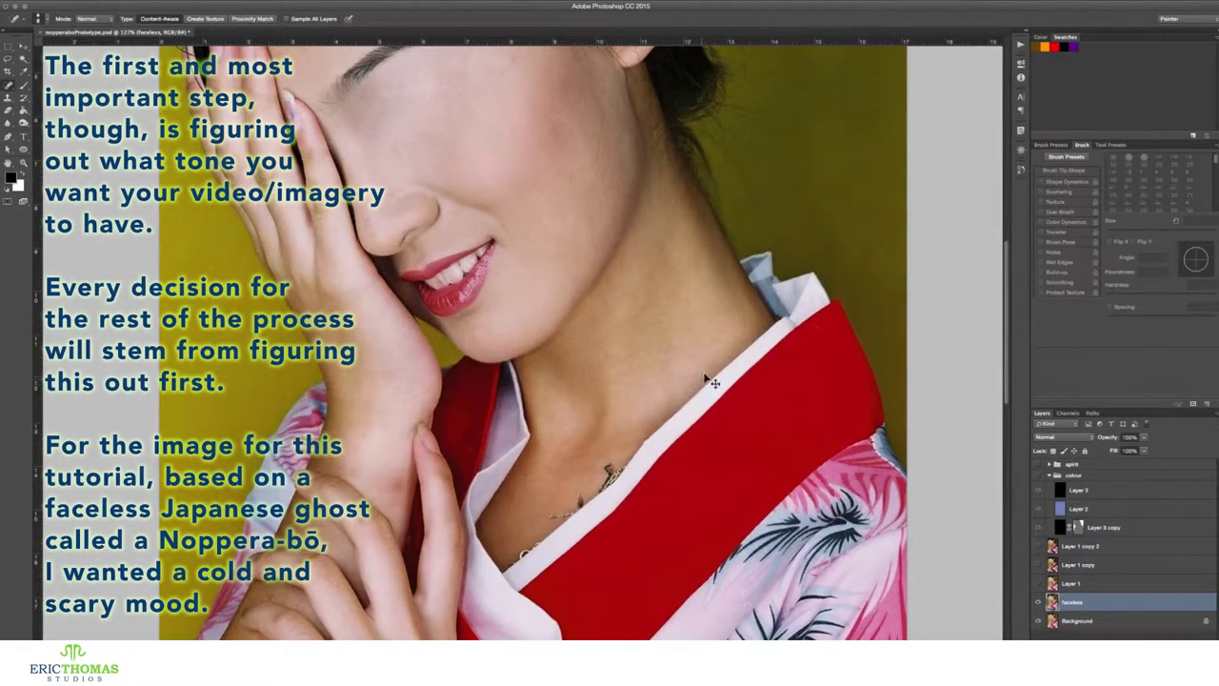
pyautogui.scroll(5, 751, 466)
pyautogui.scroll(1, 751, 466)
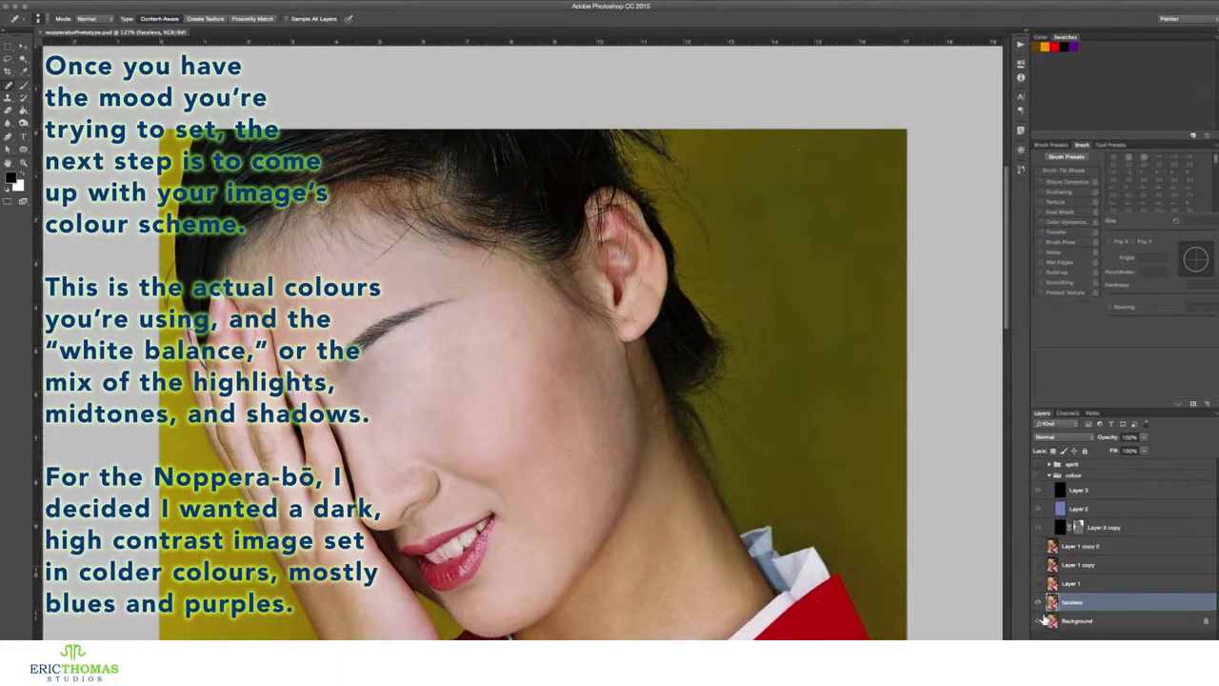
pyautogui.hotkey('ctrl', 'j')
# - Rename the duplicated layer to 'softer'
pyautogui.doubleClick(1079, 596)
pyautogui.write('eyes')
pyautogui.press('Return')
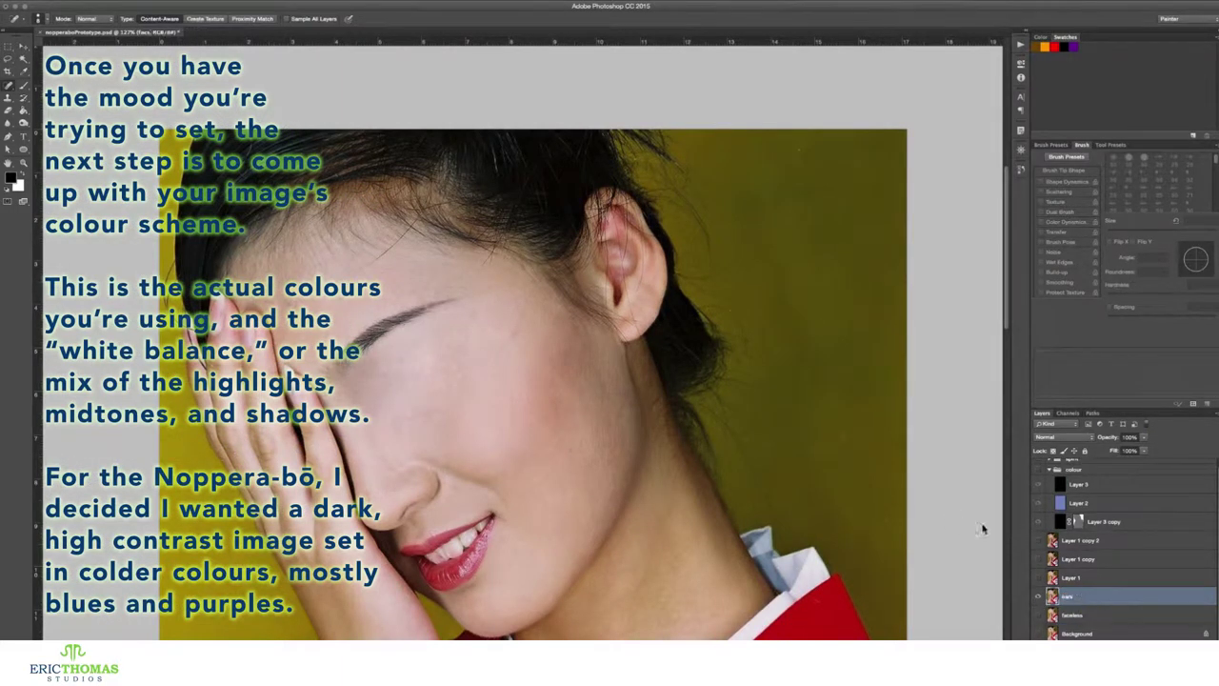
pyautogui.rightClick(13, 103)
pyautogui.click(57, 104)
pyautogui.press('Return')
# - Apply Camera Raw Filter noise reduction with Luminance raised to 100
pyautogui.click(243, 8)
pyautogui.click(276, 60)
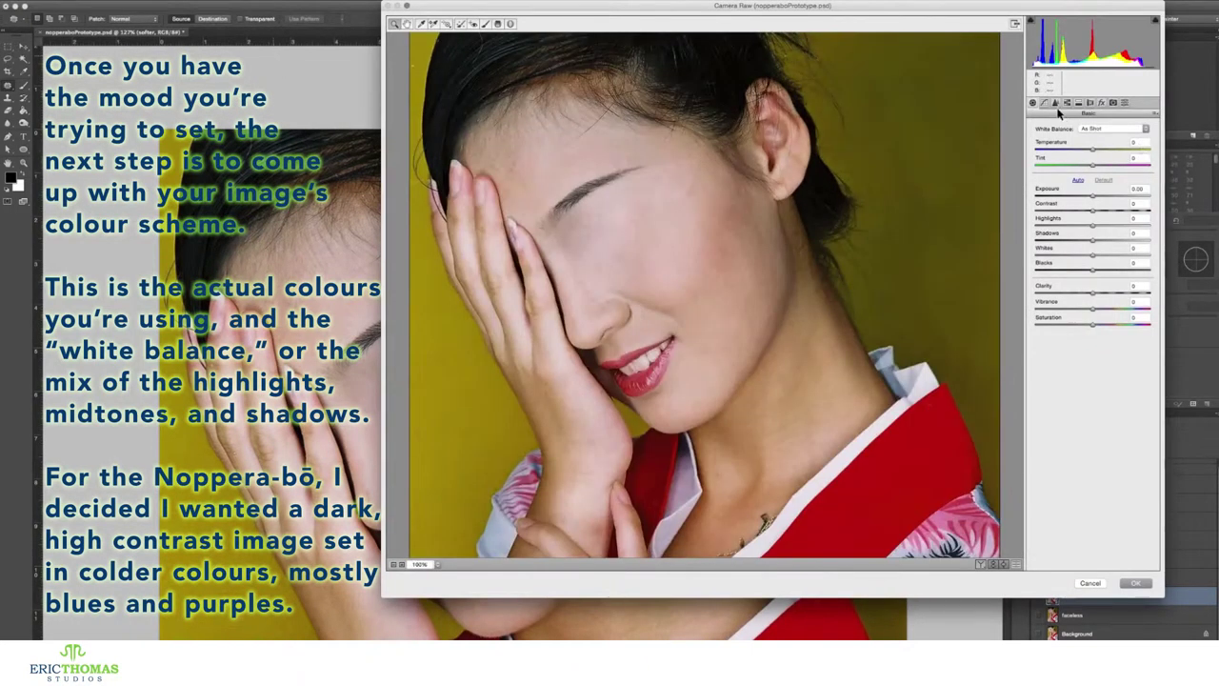
pyautogui.click(1055, 102)
pyautogui.moveTo(1055, 226); pyautogui.dragTo(1077, 227)
pyautogui.click(1053, 270)
pyautogui.hotkey('ctrl', '-')
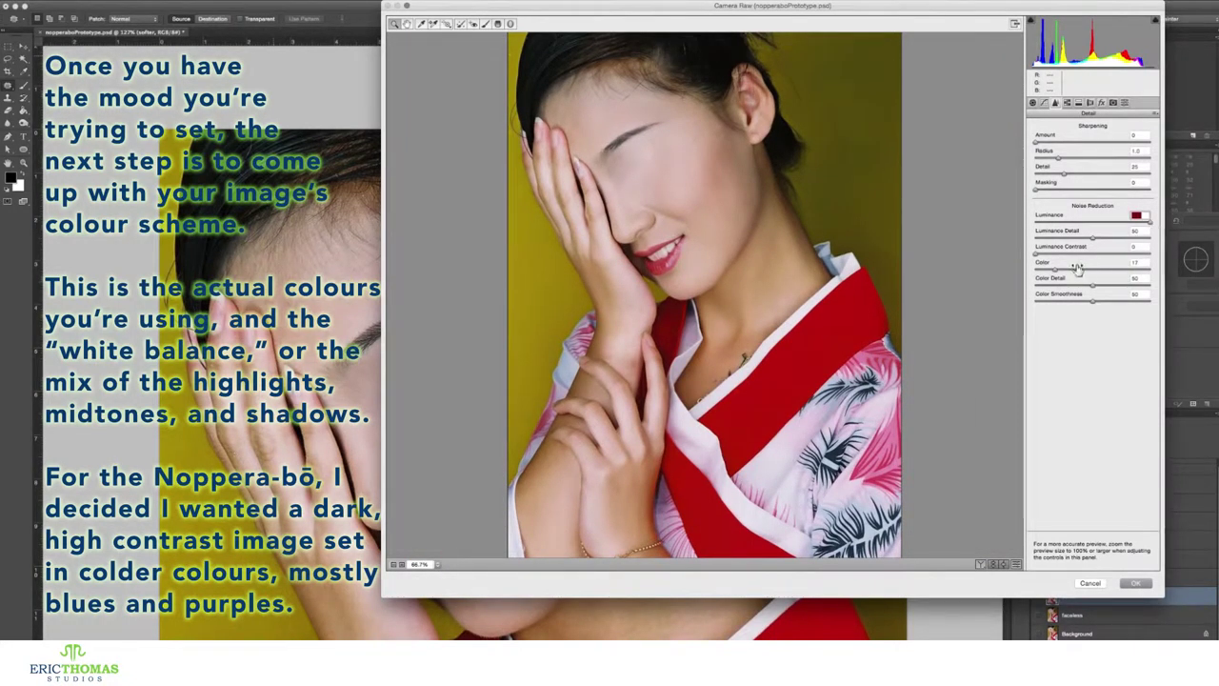
pyautogui.moveTo(1093, 272); pyautogui.dragTo(1088, 273)
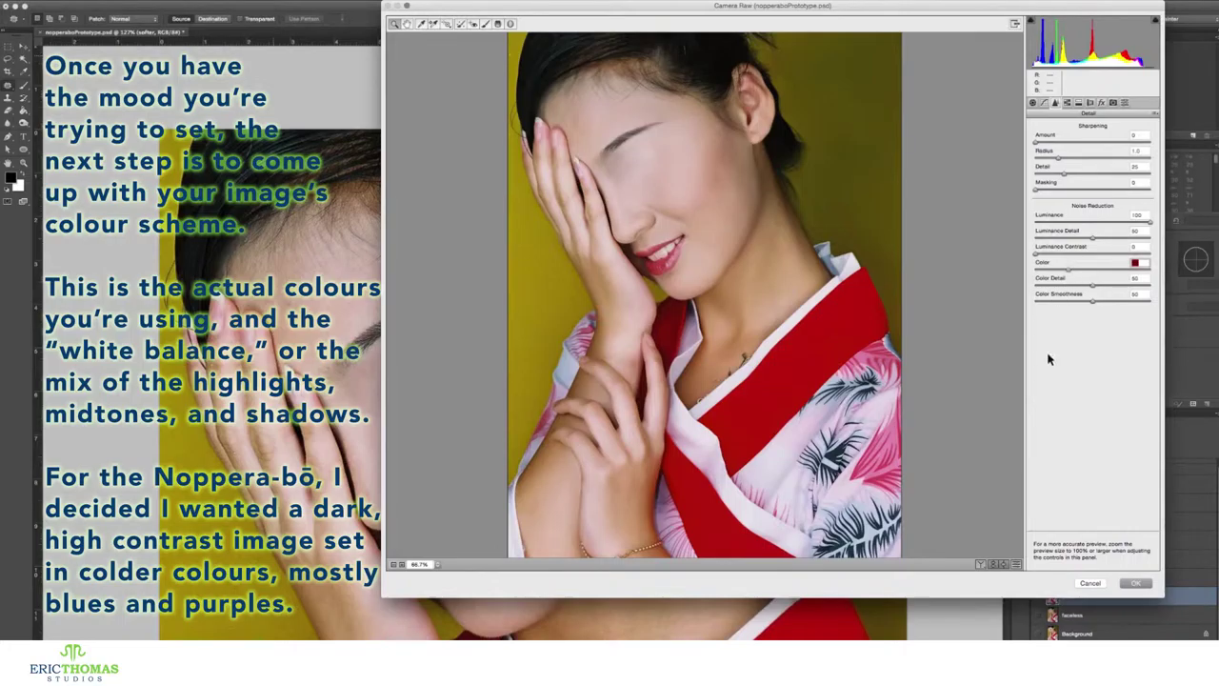
pyautogui.click(1129, 581)
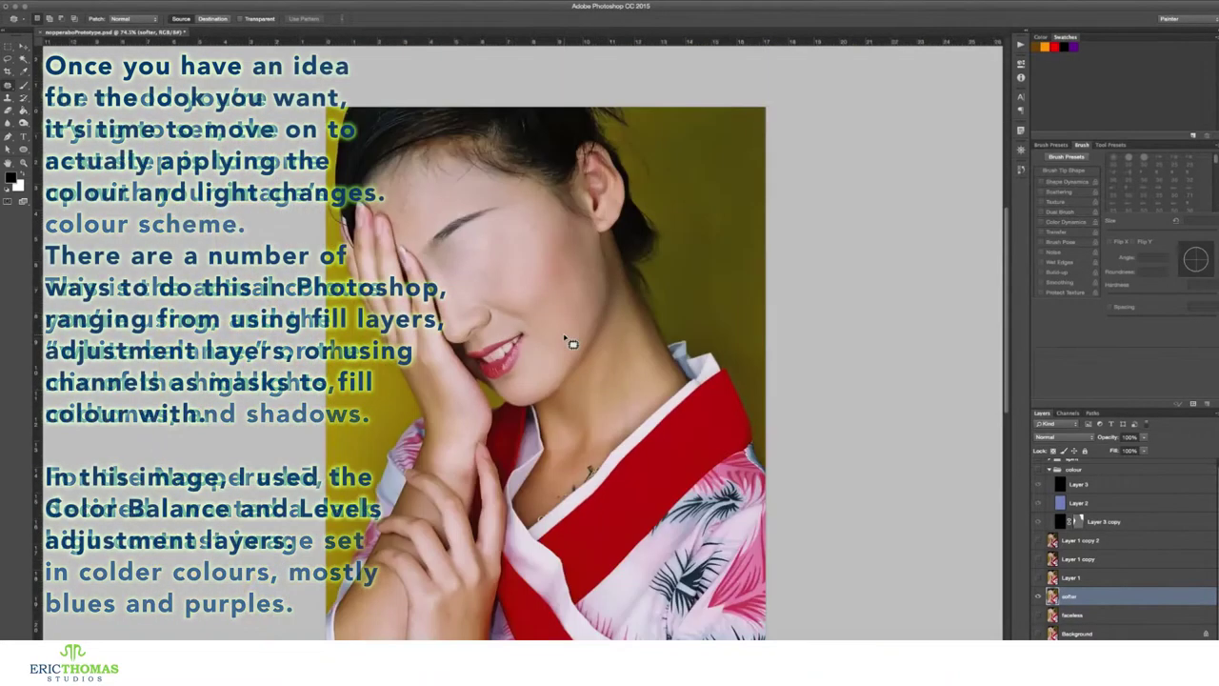
# - Add a Levels adjustment layer and shift the midtones toward cyan to cool the skin
pyautogui.scroll(2, 571, 342)
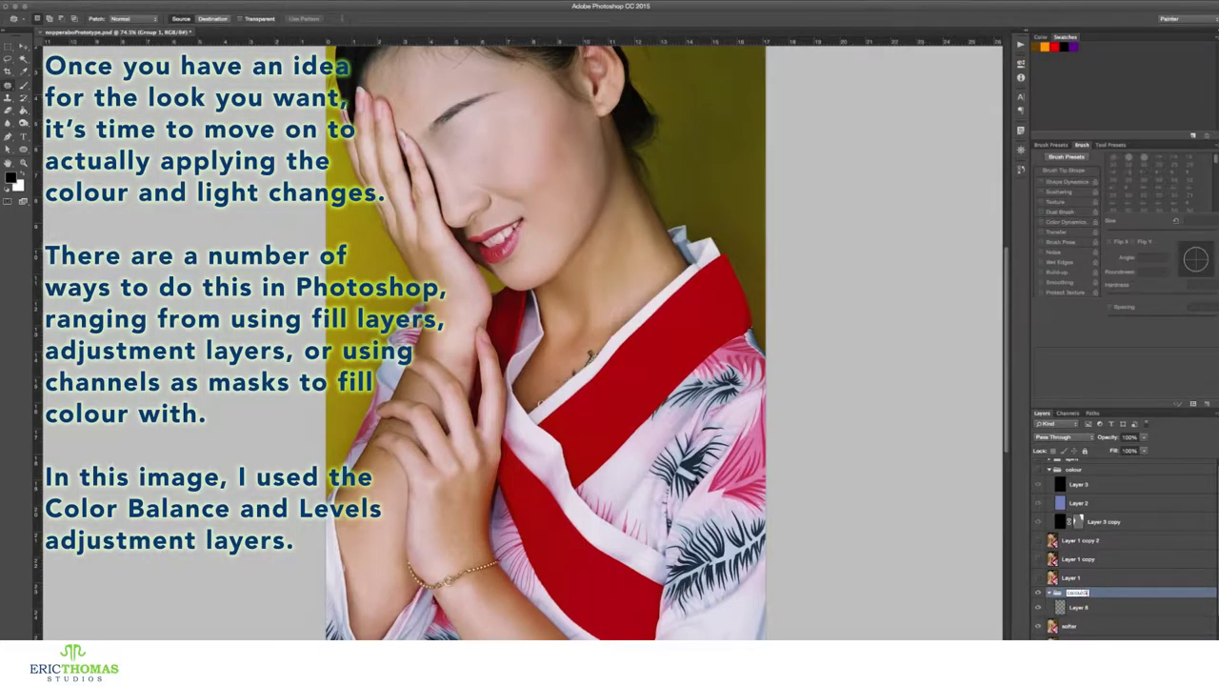
pyautogui.click(1110, 634)
pyautogui.click(1171, 509)
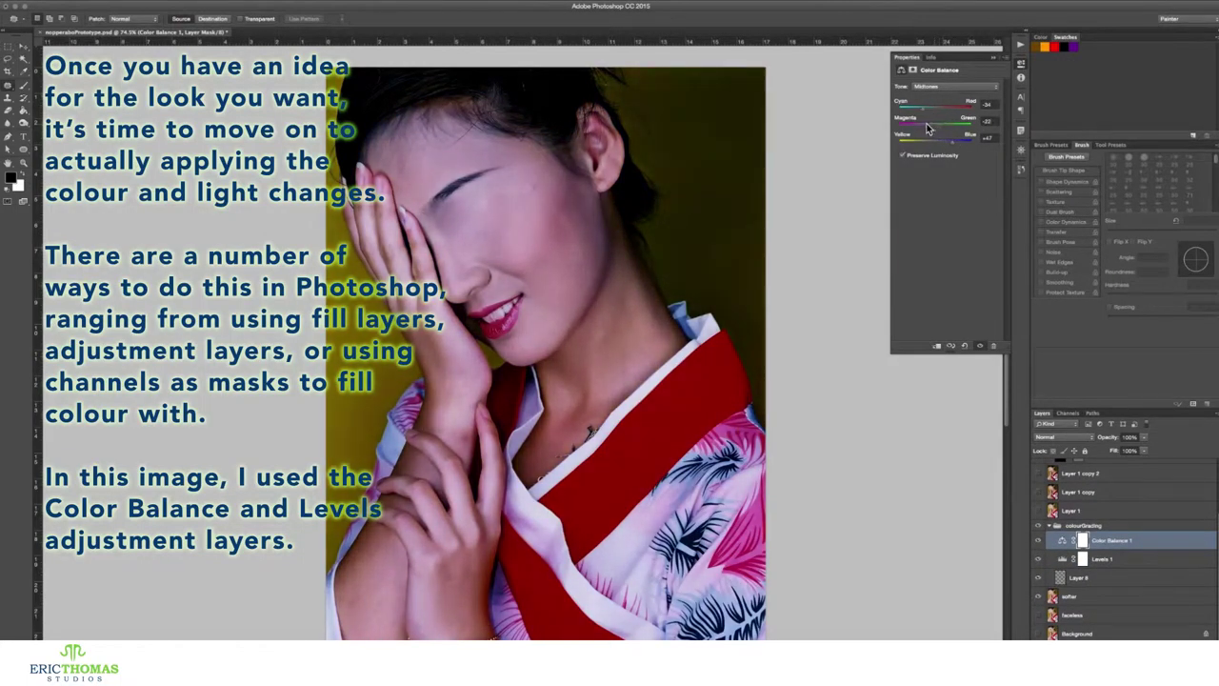
pyautogui.moveTo(934, 110); pyautogui.dragTo(929, 113)
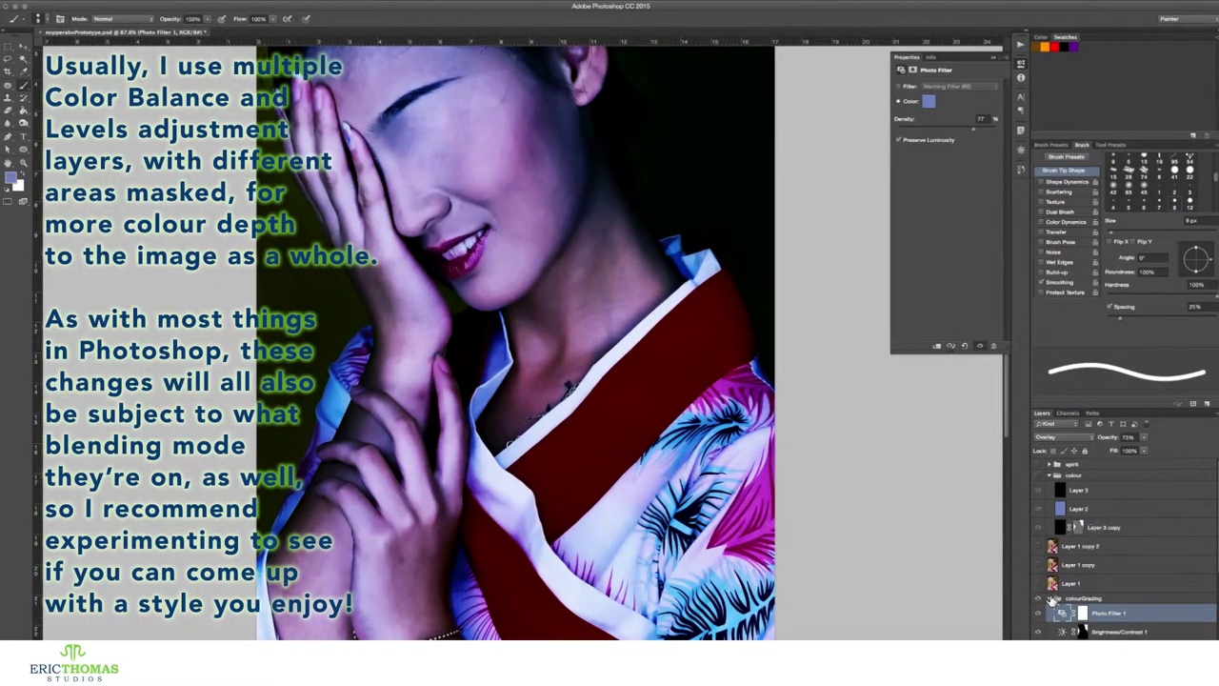
# - Collapse colourGrading, select softerHealed, pick the Spot Healing Brush and zoom into the face
pyautogui.click(1056, 598)
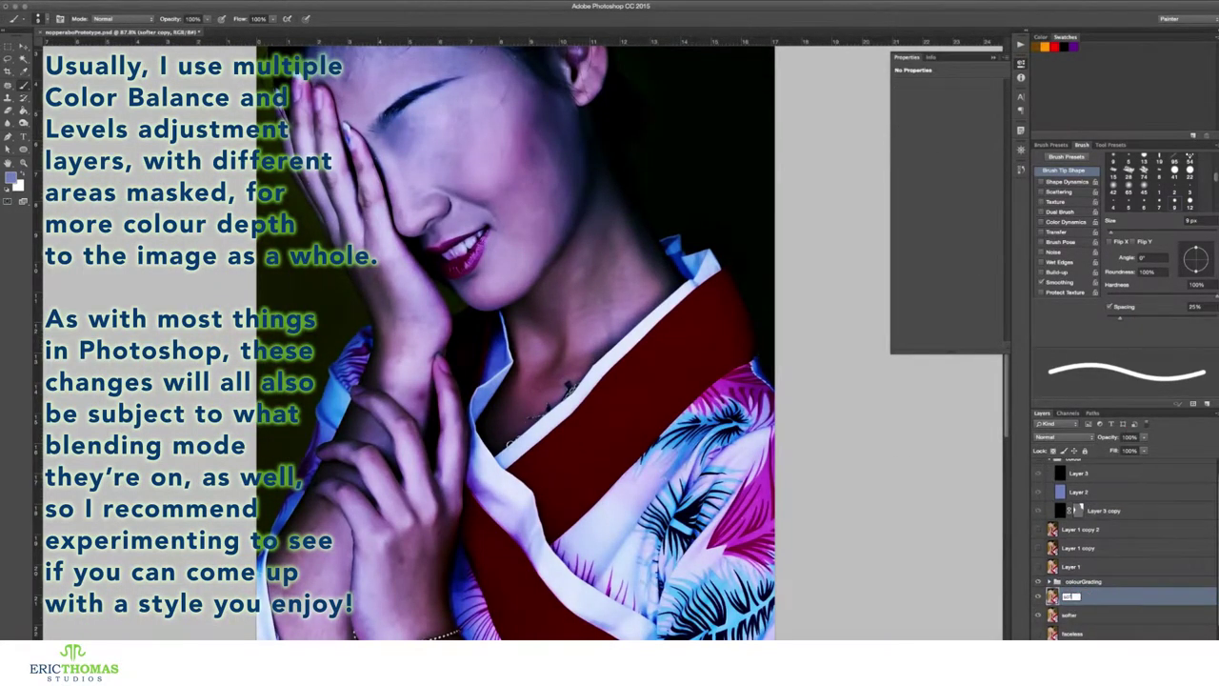
pyautogui.click(1081, 596)
pyautogui.press('j')
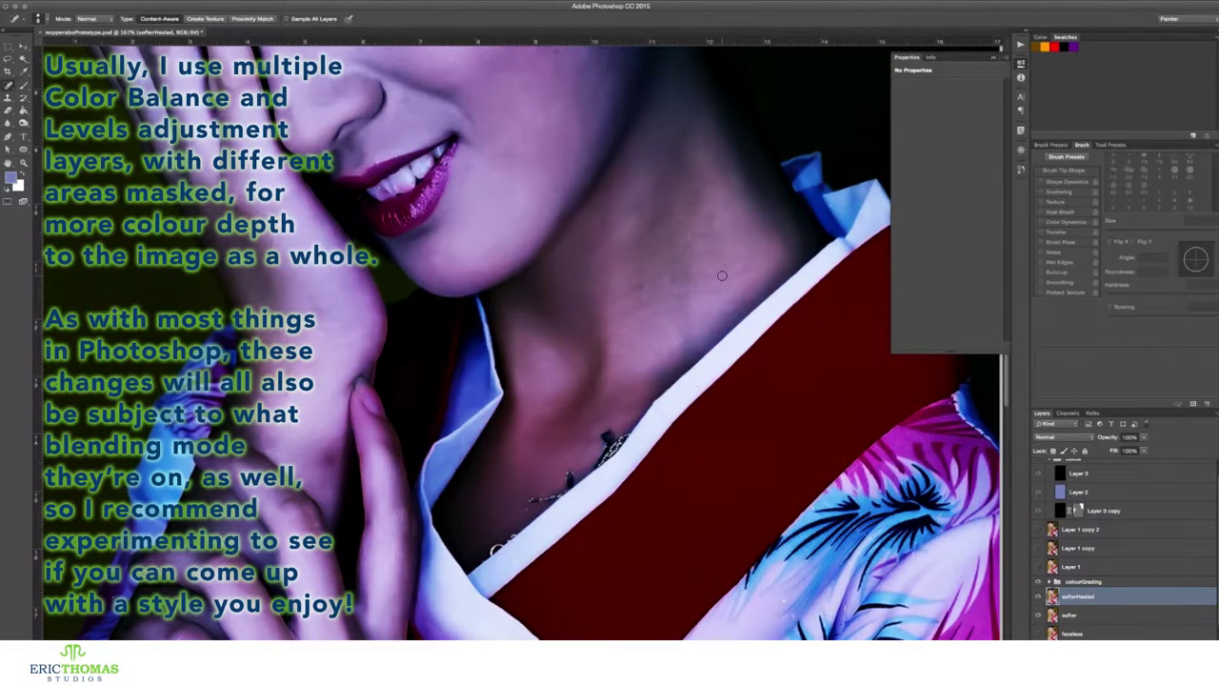
pyautogui.hscroll(1, 764, 257)
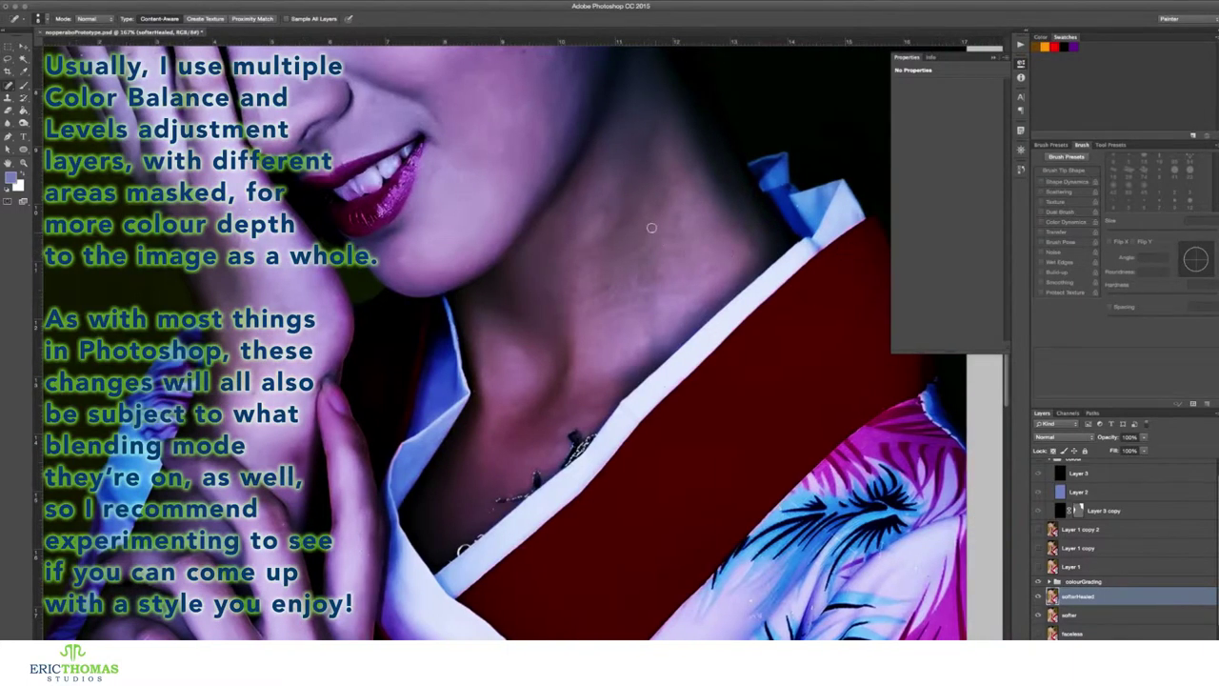
pyautogui.scroll(-5, 773, 408)
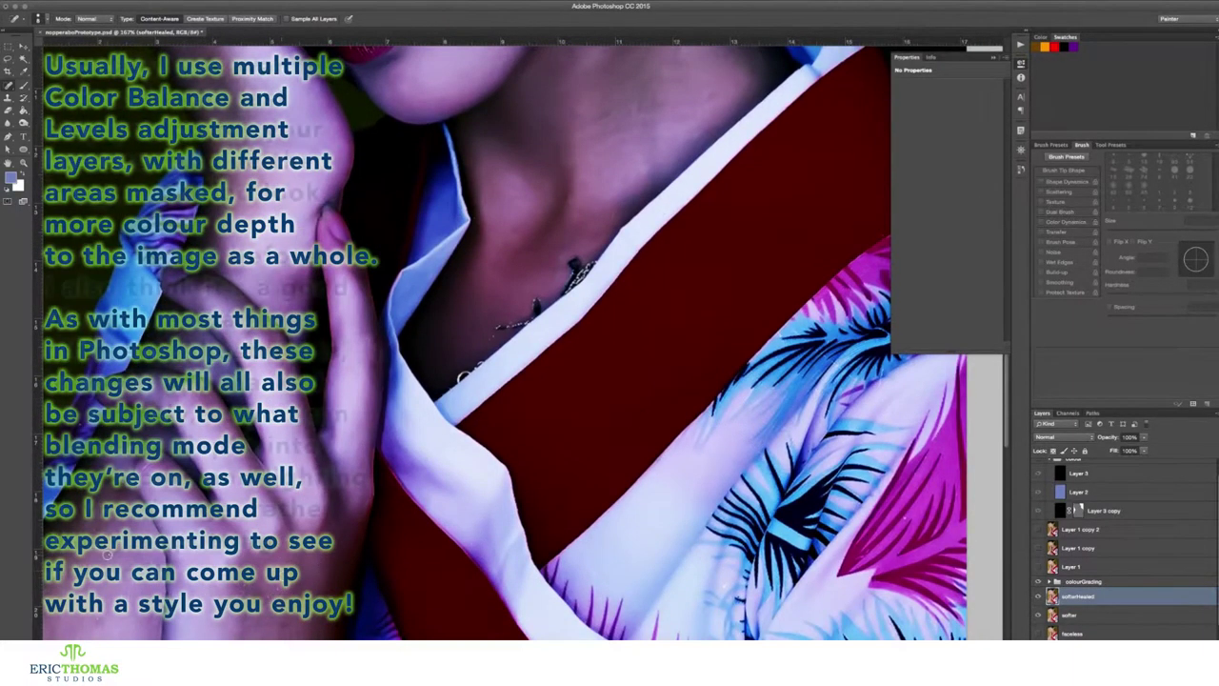
pyautogui.scroll(10, 274, 268)
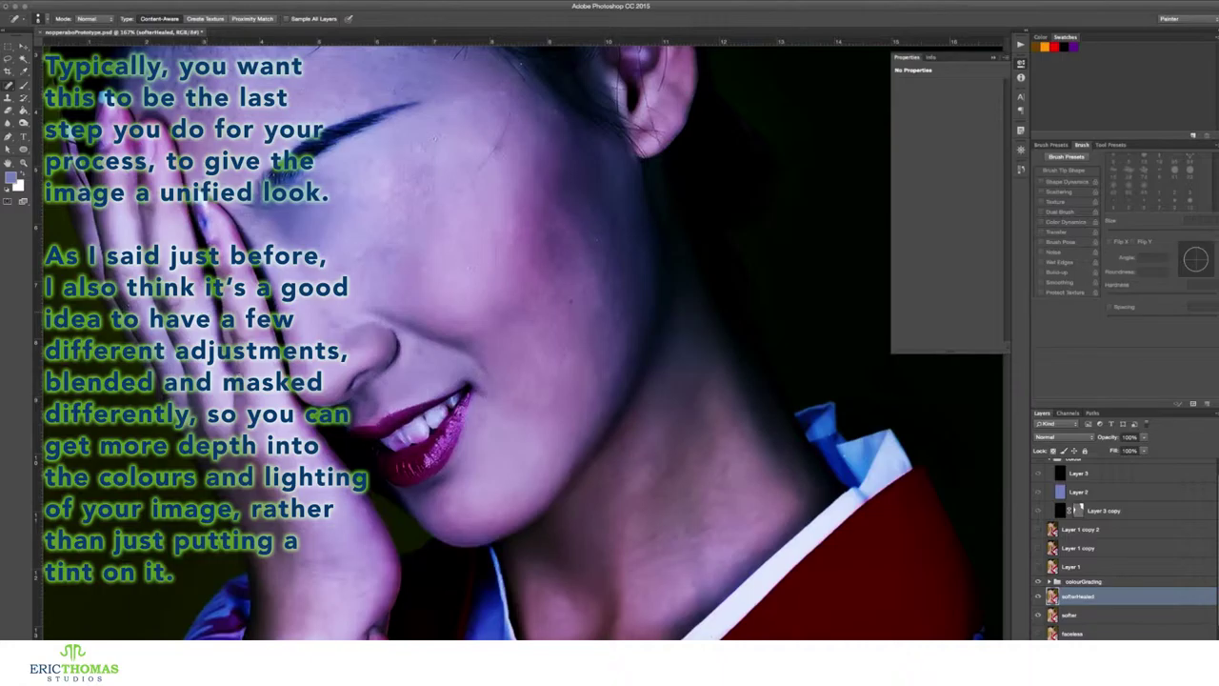
pyautogui.scroll(3, 439, 194)
pyautogui.scroll(2, 596, 297)
# - Patch skin near her eye, try Dodge, Clone Stamp and Blur, then duplicate softerHealed
pyautogui.hotkey('shift', 'j')
pyautogui.moveTo(410, 284); pyautogui.dragTo(355, 351)
pyautogui.press('o')
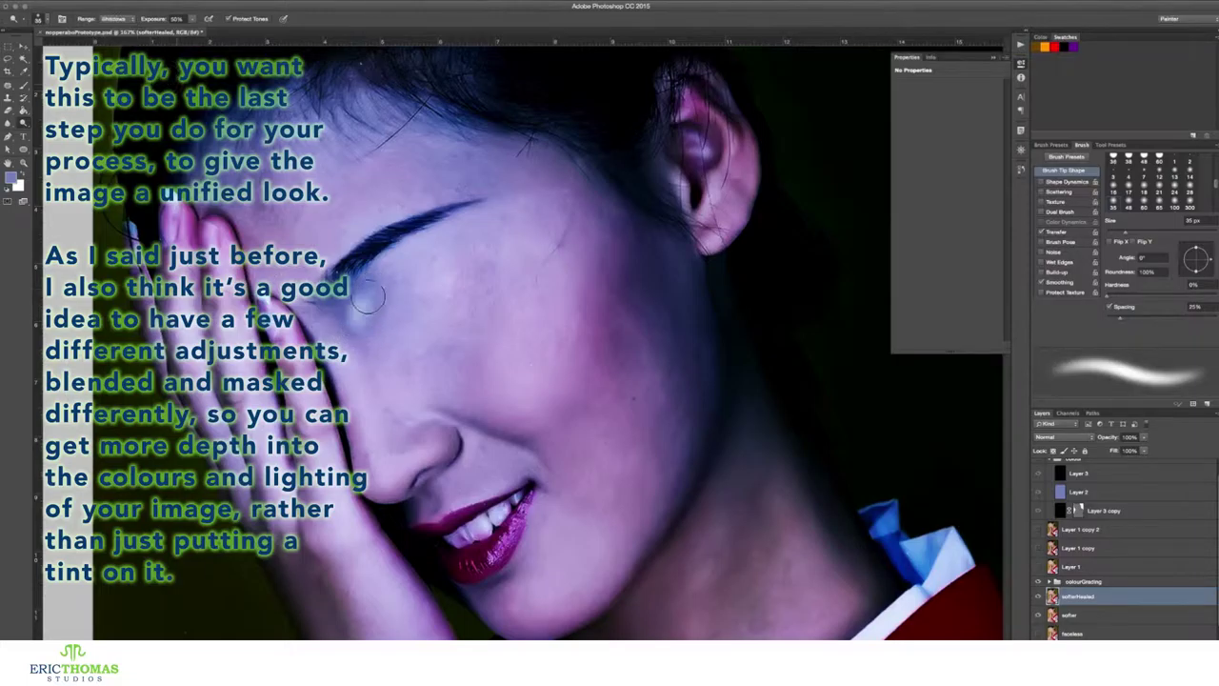
pyautogui.press('s')
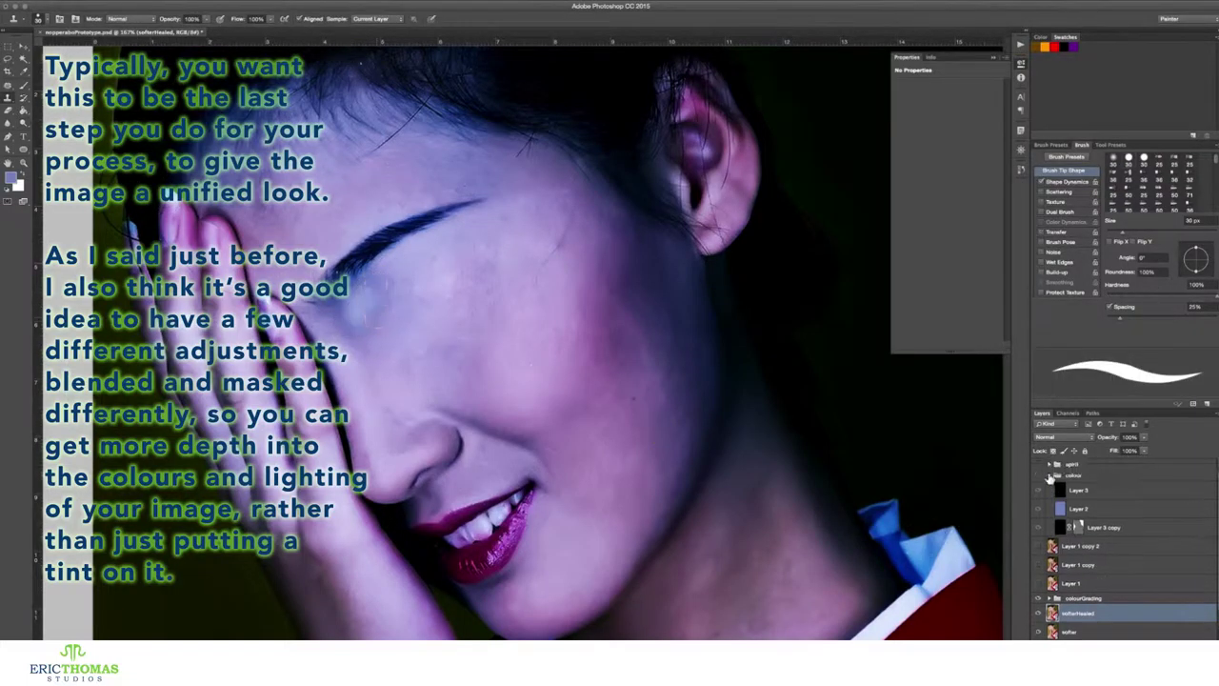
pyautogui.press('r')
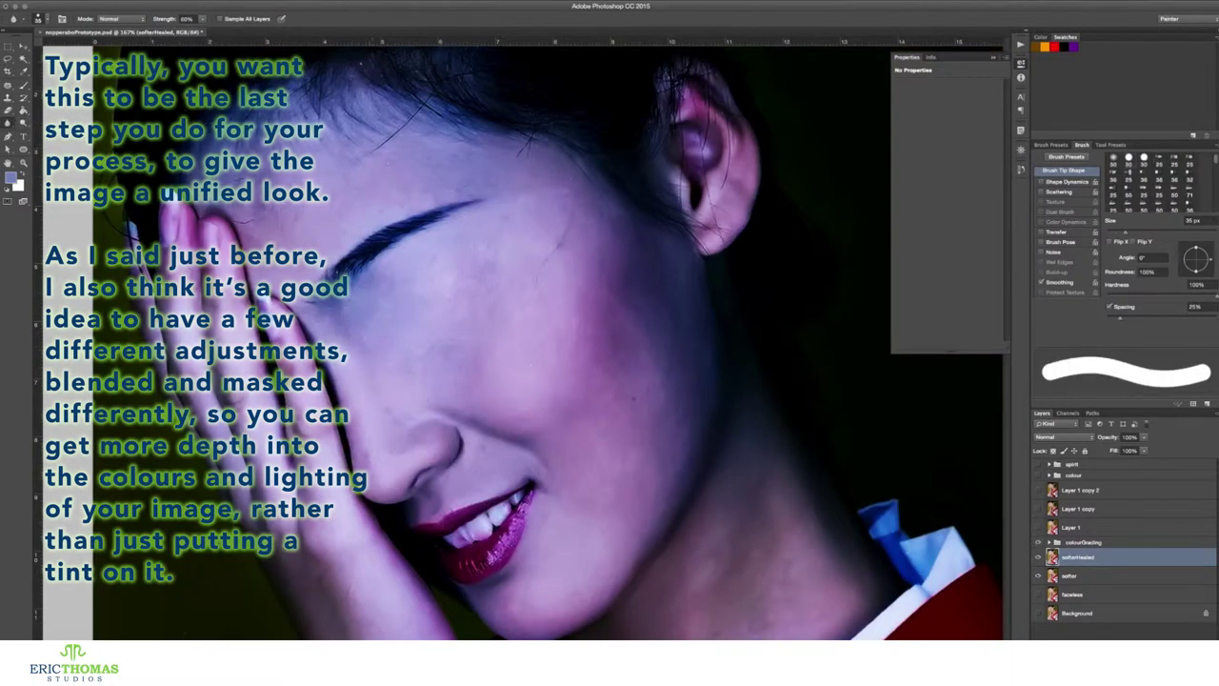
pyautogui.press('l')
pyautogui.hotkey('ctrl', 'j')
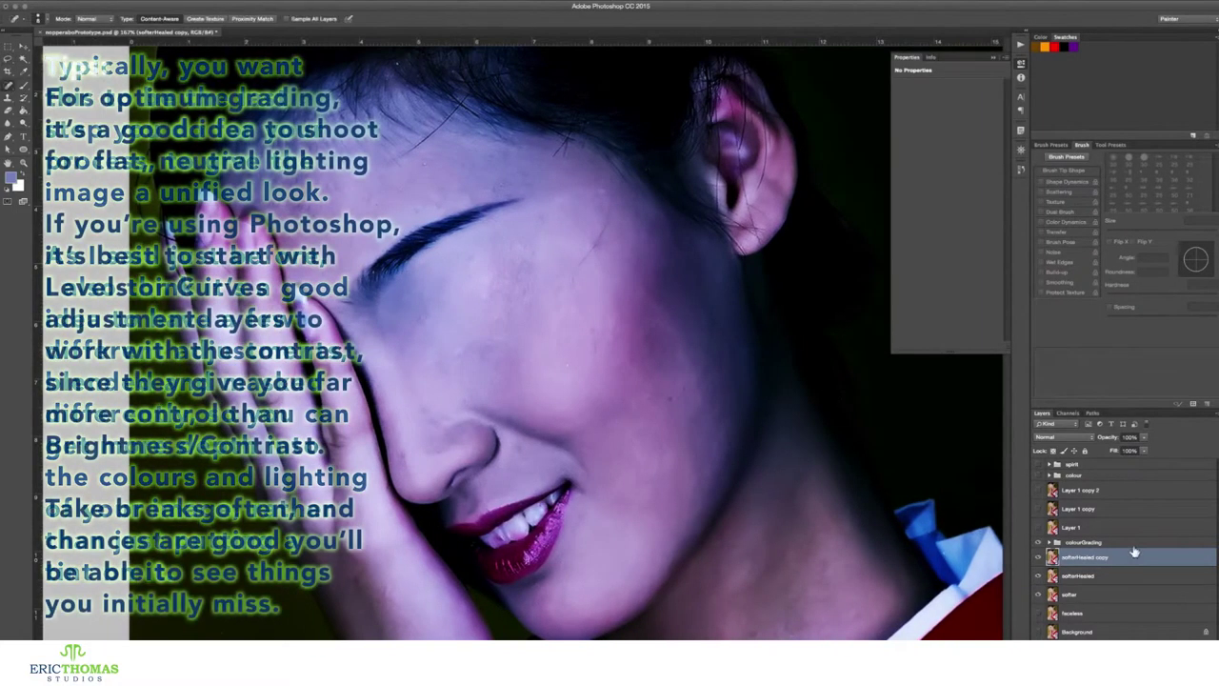
pyautogui.scroll(-5, 530, 180)
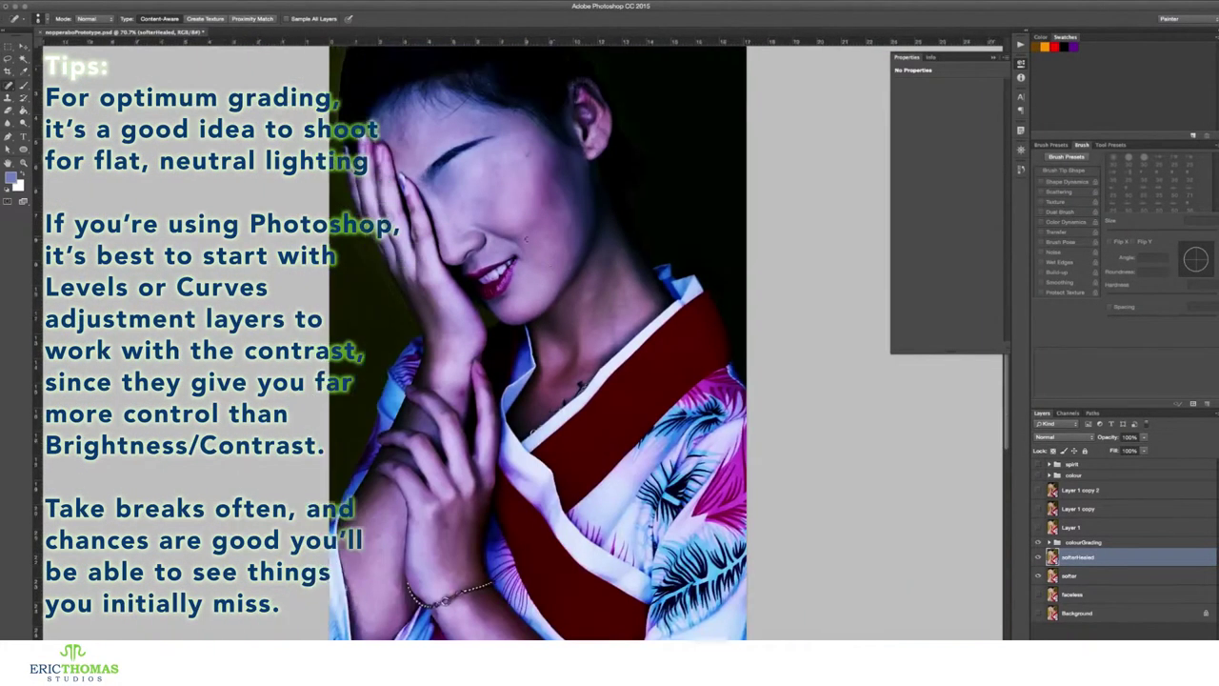
# - Group the selected portrait layers and create a new empty layer group
pyautogui.keyDown('shift'); pyautogui.click(1076, 612); pyautogui.keyUp('shift')
pyautogui.hotkey('ctrl', 'g')
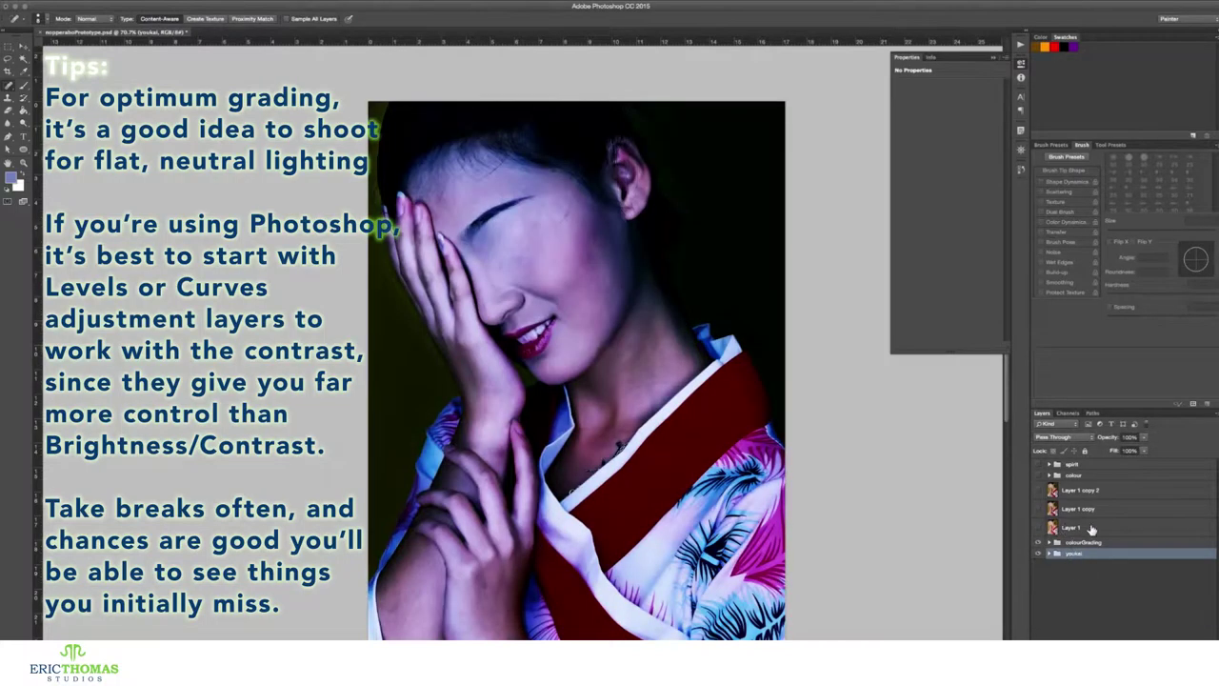
pyautogui.scroll(-2, 577, 371)
pyautogui.hotkey('ctrl', 'g')
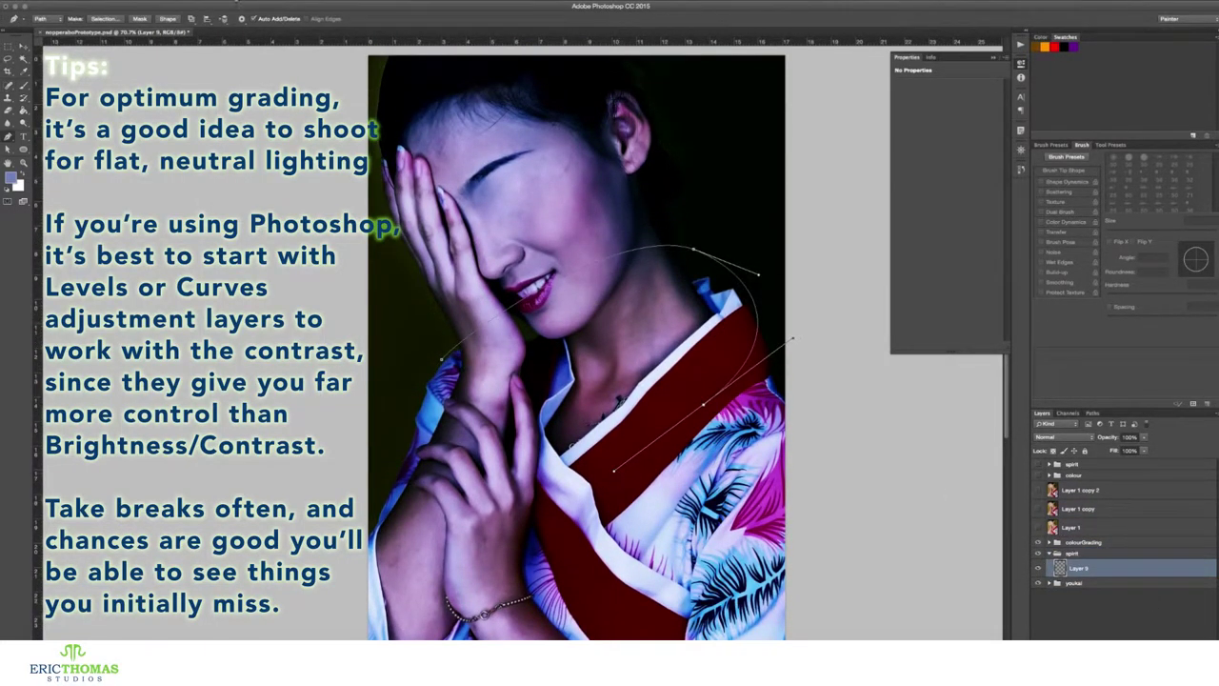
# - Set up a blue-grey Flame along the path, with flames shaped To The Center
pyautogui.rightClick(372, 152)
pyautogui.click(374, 155)
pyautogui.click(524, 442)
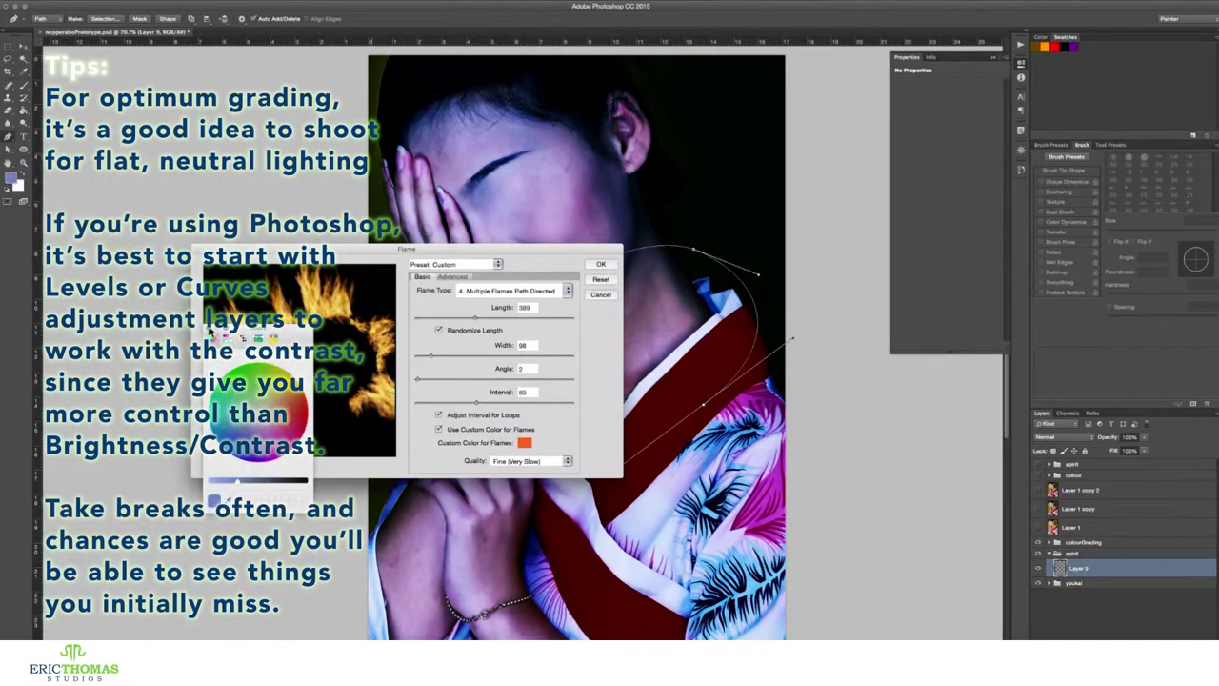
pyautogui.click(228, 410)
pyautogui.click(561, 290)
pyautogui.click(519, 305)
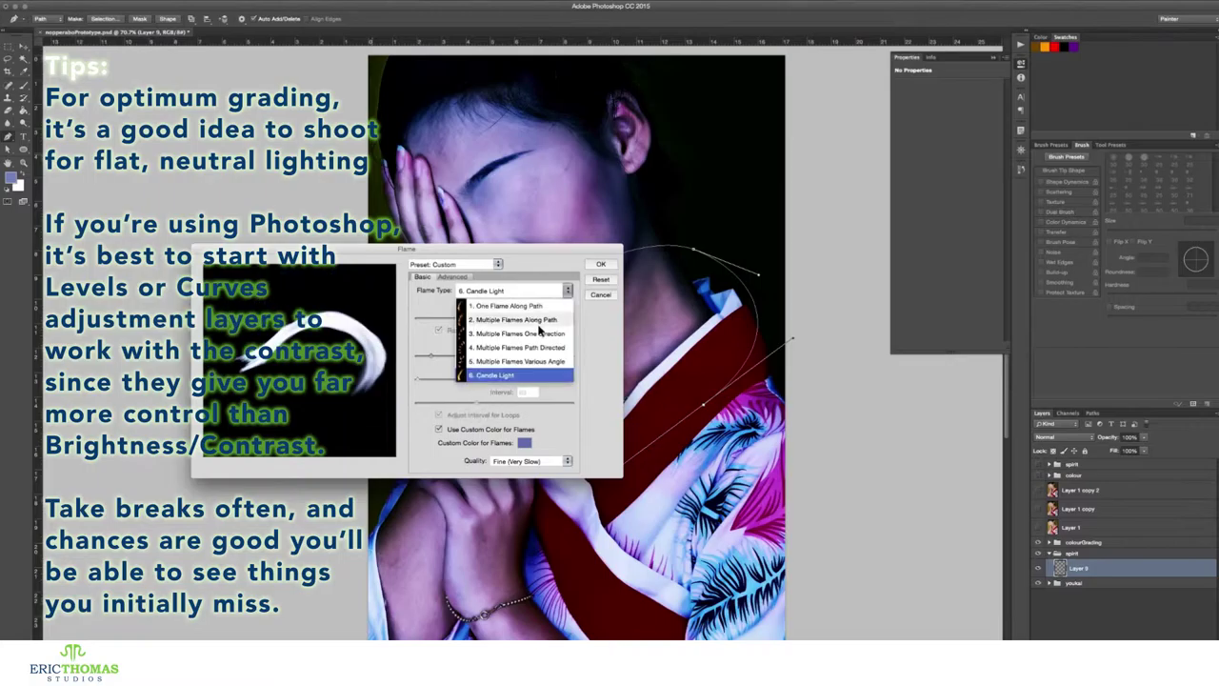
pyautogui.click(453, 276)
pyautogui.click(521, 428)
pyautogui.click(517, 454)
# - Set the flame style to Flat, render the blue flame, then undo it
pyautogui.click(508, 408)
pyautogui.click(508, 419)
pyautogui.click(509, 409)
pyautogui.click(510, 426)
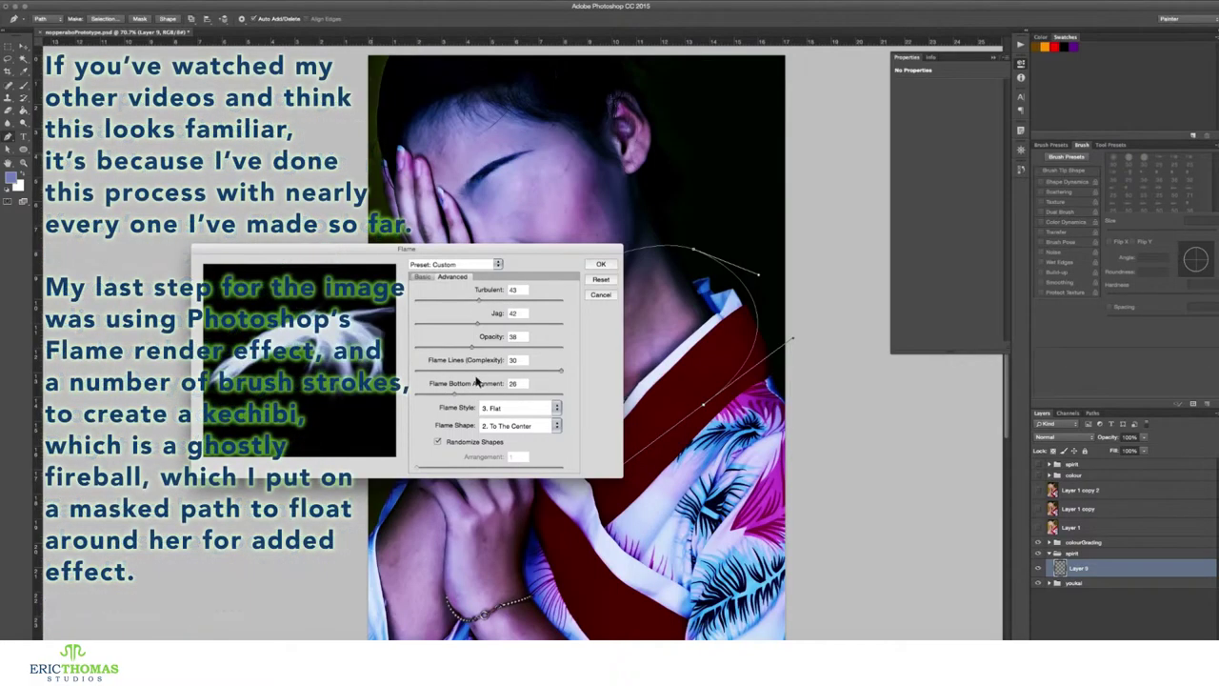
pyautogui.click(600, 264)
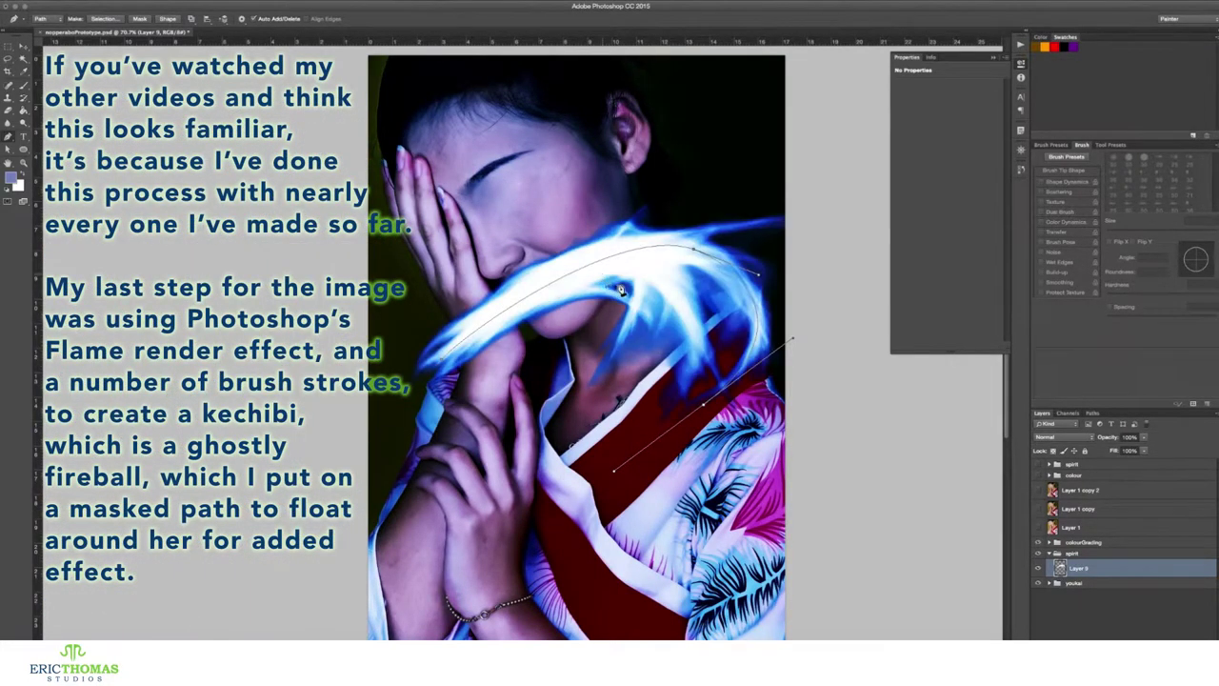
pyautogui.hotkey('ctrl', 'z')
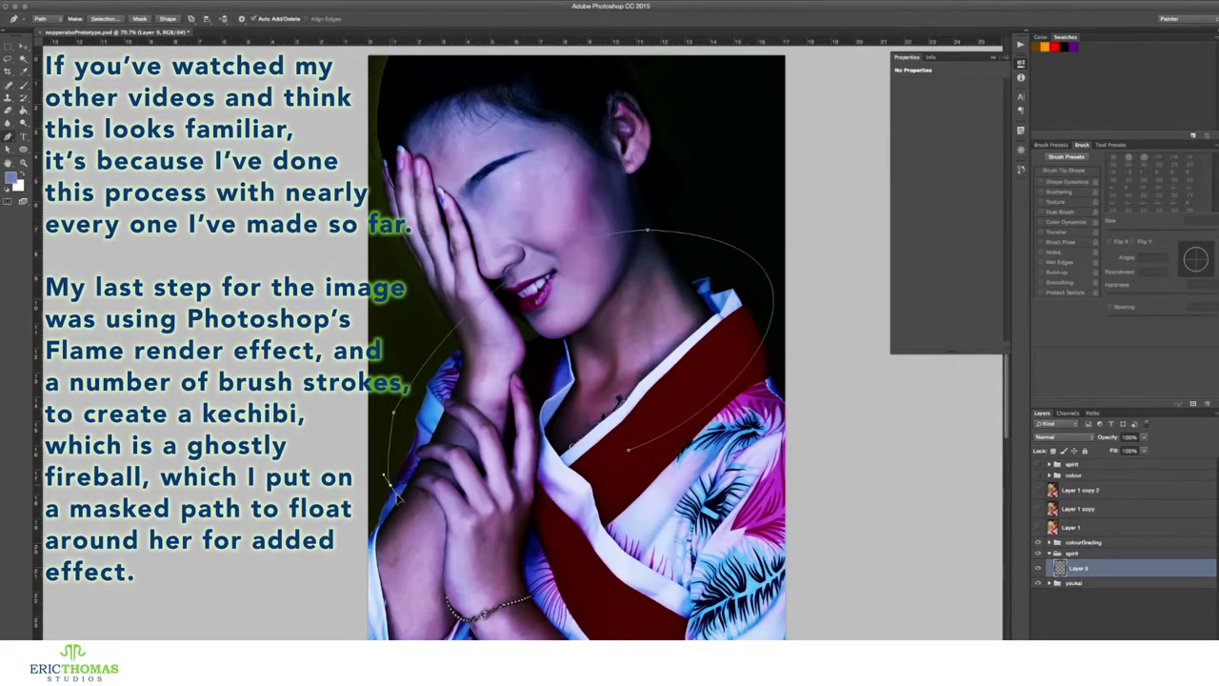
# - Configure a purple single Flame along the path with opacity 44
pyautogui.click(242, 3)
pyautogui.click(390, 157)
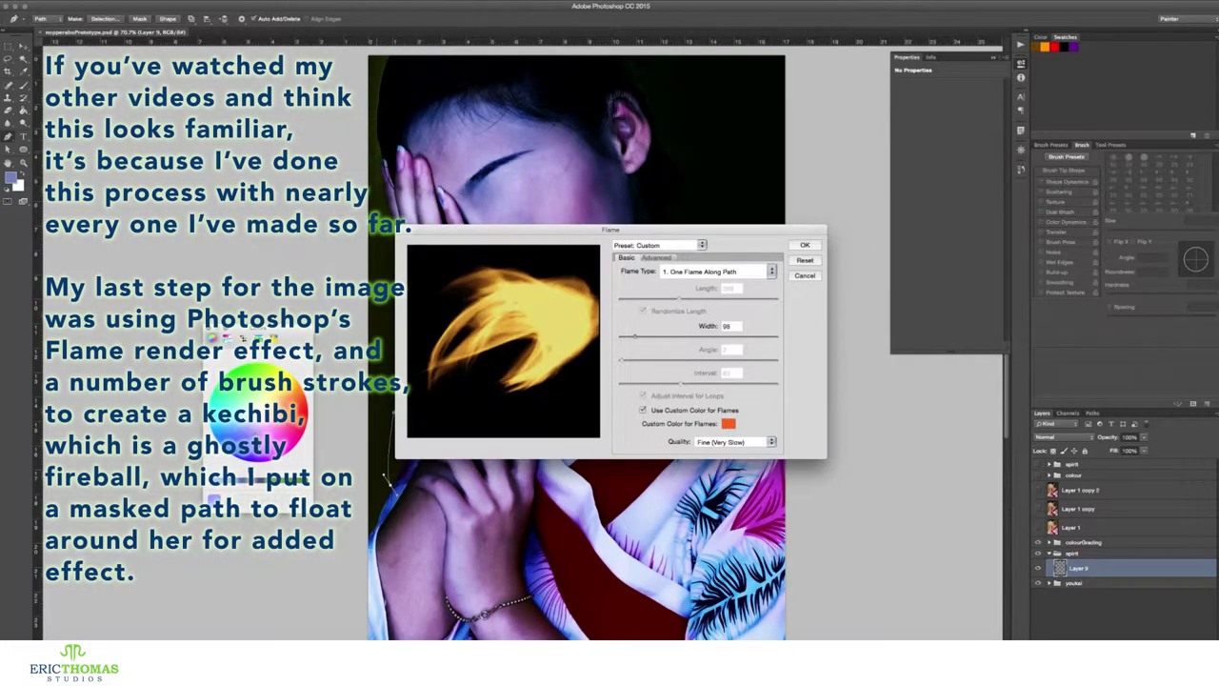
pyautogui.click(655, 257)
pyautogui.click(626, 257)
pyautogui.click(716, 271)
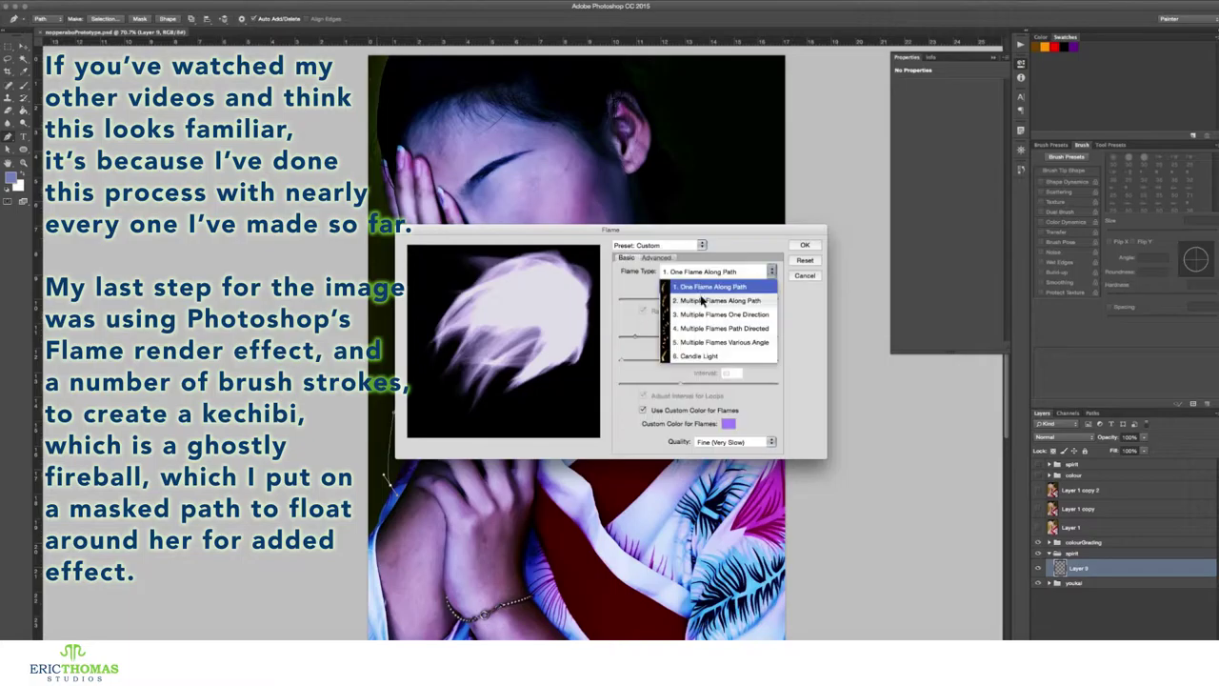
pyautogui.click(702, 301)
pyautogui.click(656, 257)
pyautogui.moveTo(681, 330); pyautogui.dragTo(685, 328)
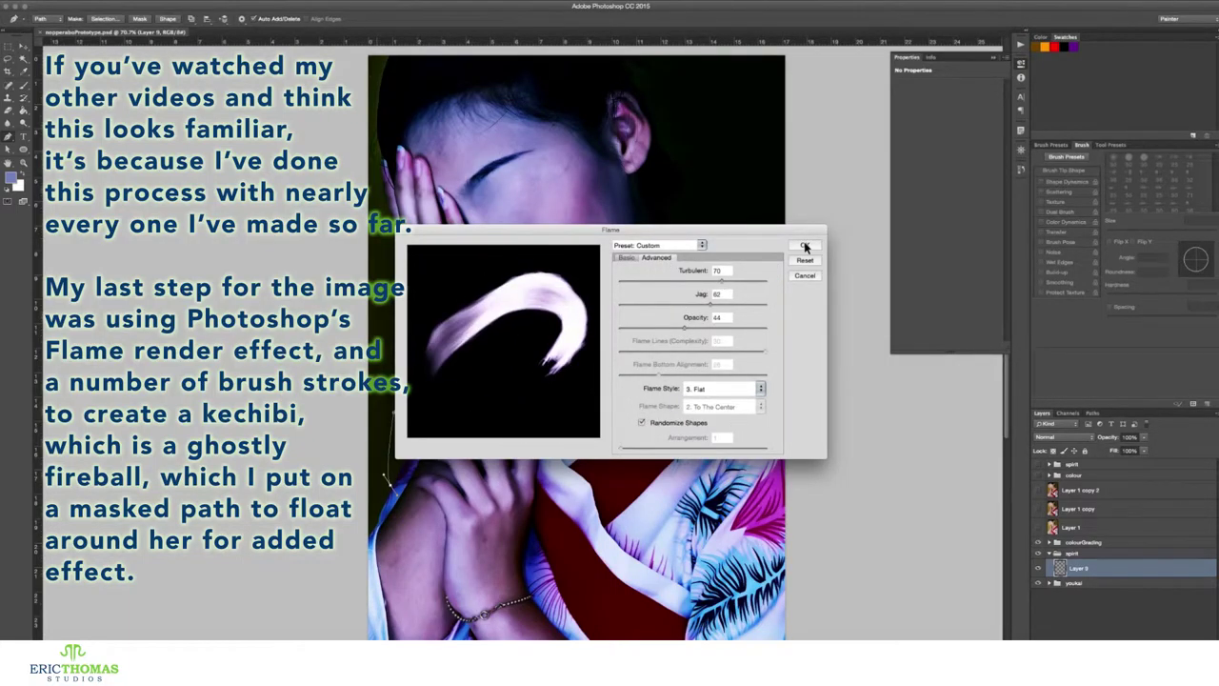
# - Render the purple flame, undo it, and expand the spirit group
pyautogui.click(805, 247)
pyautogui.hotkey('ctrl', 'z')
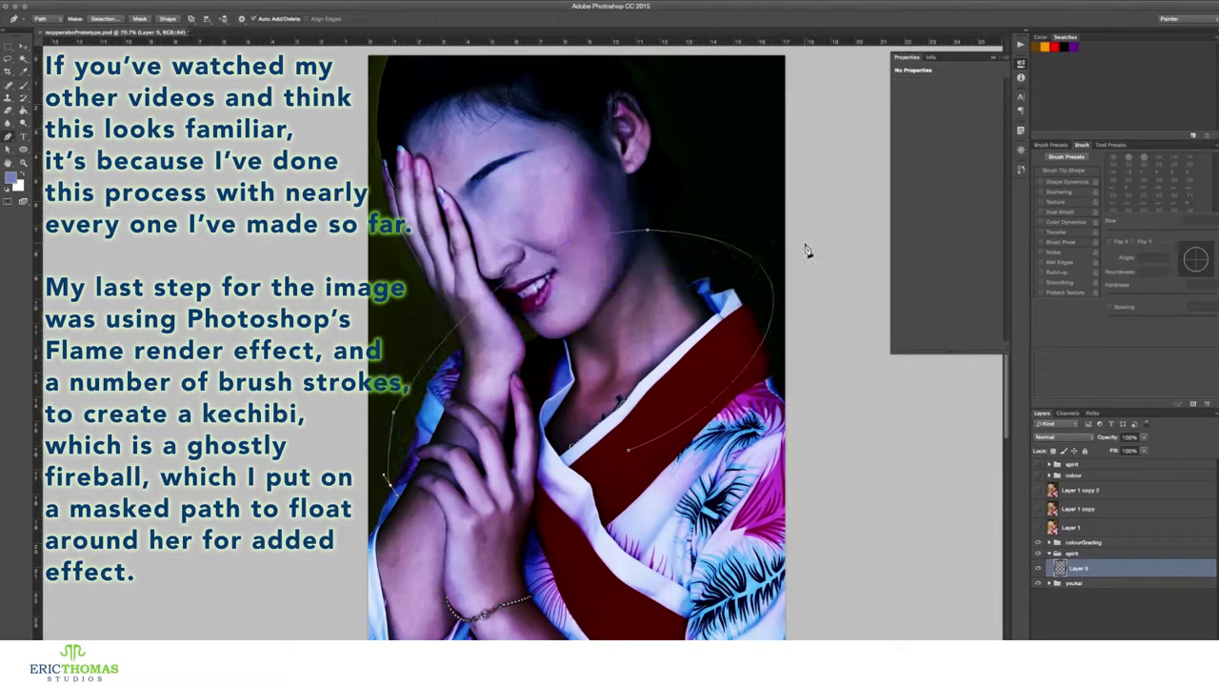
pyautogui.click(1050, 465)
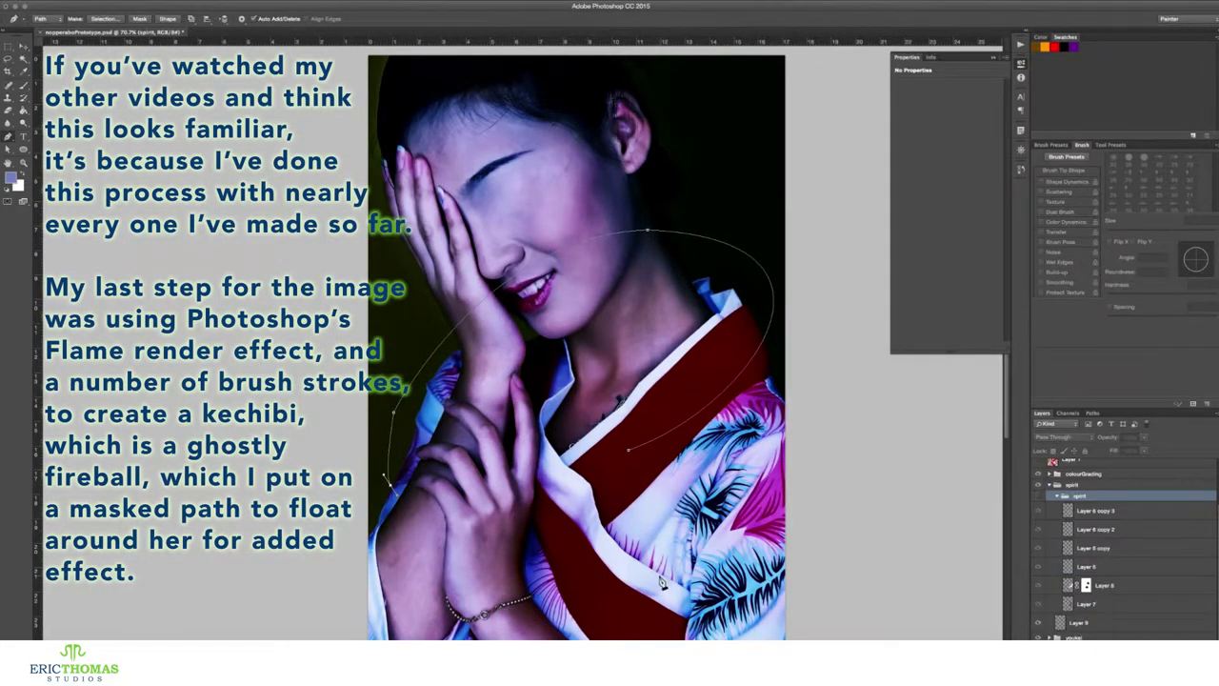